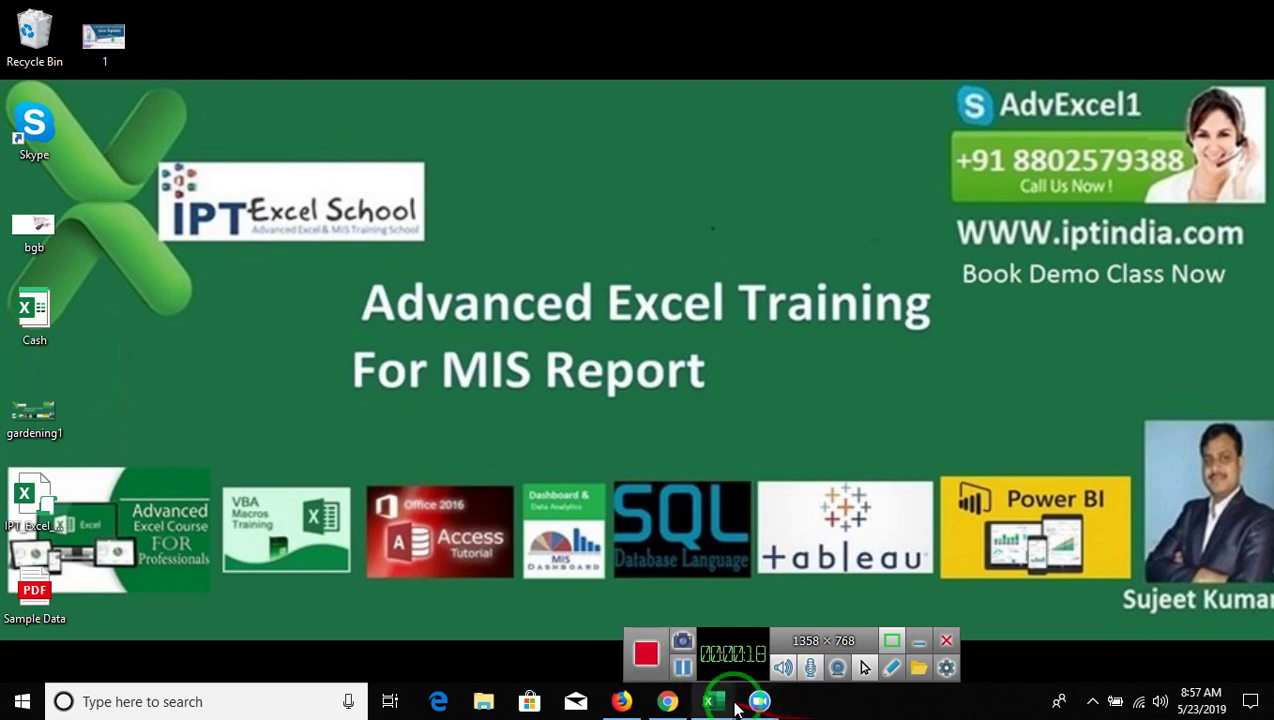
Step: Show the thumbnails of the four open Excel windows from the taskbar
mouse_move(720, 701)
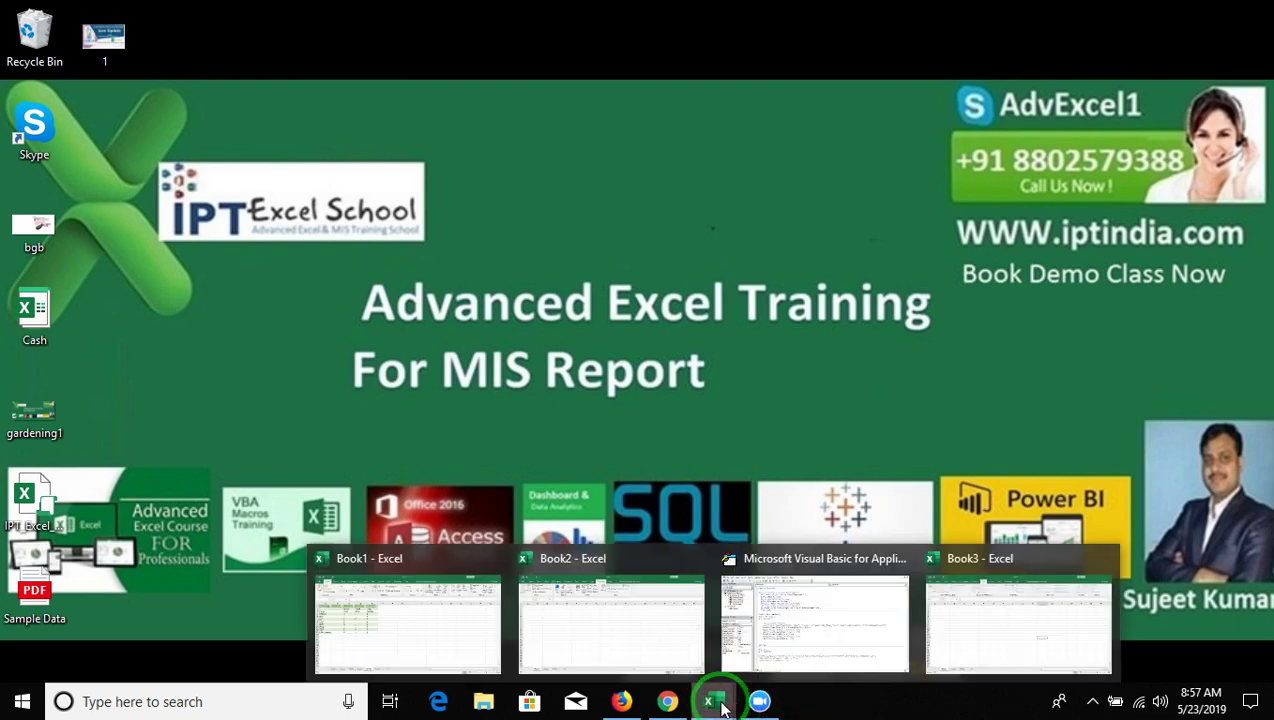
Step: Bring Book1 forward and display Sheet4's party seat table, after a brief look at Sheet3
left_click(462, 652)
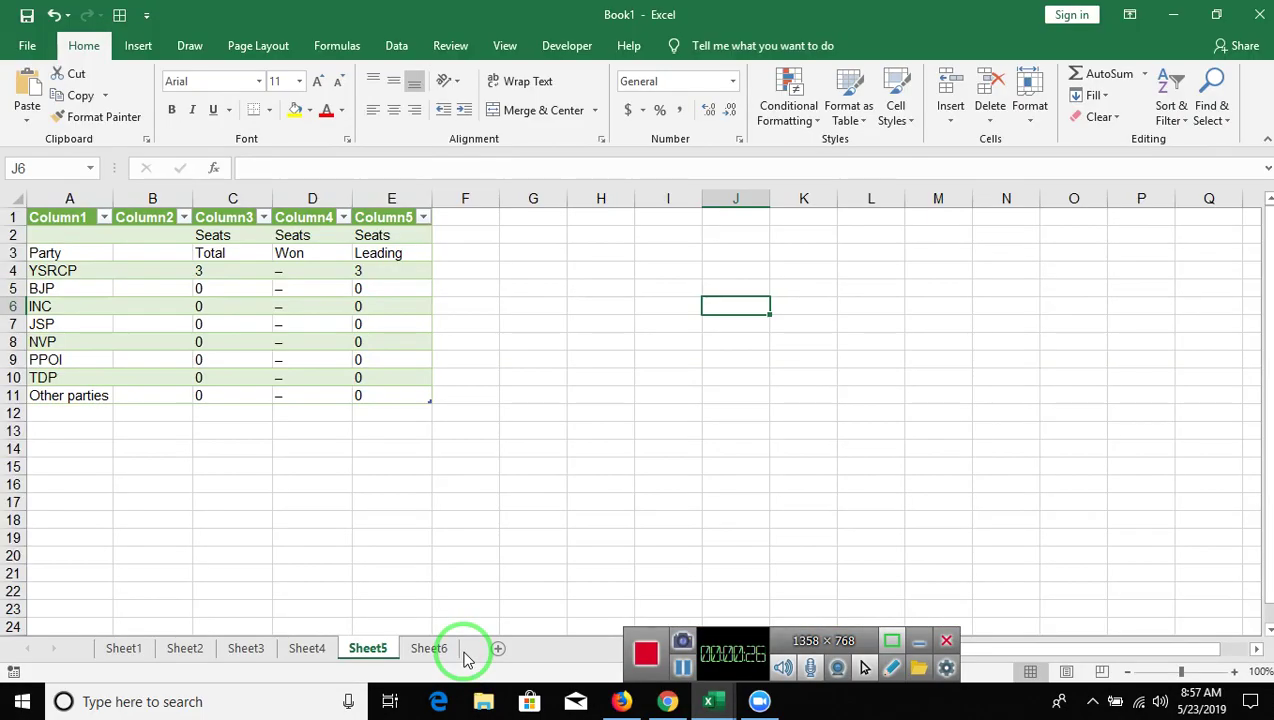
left_click(305, 648)
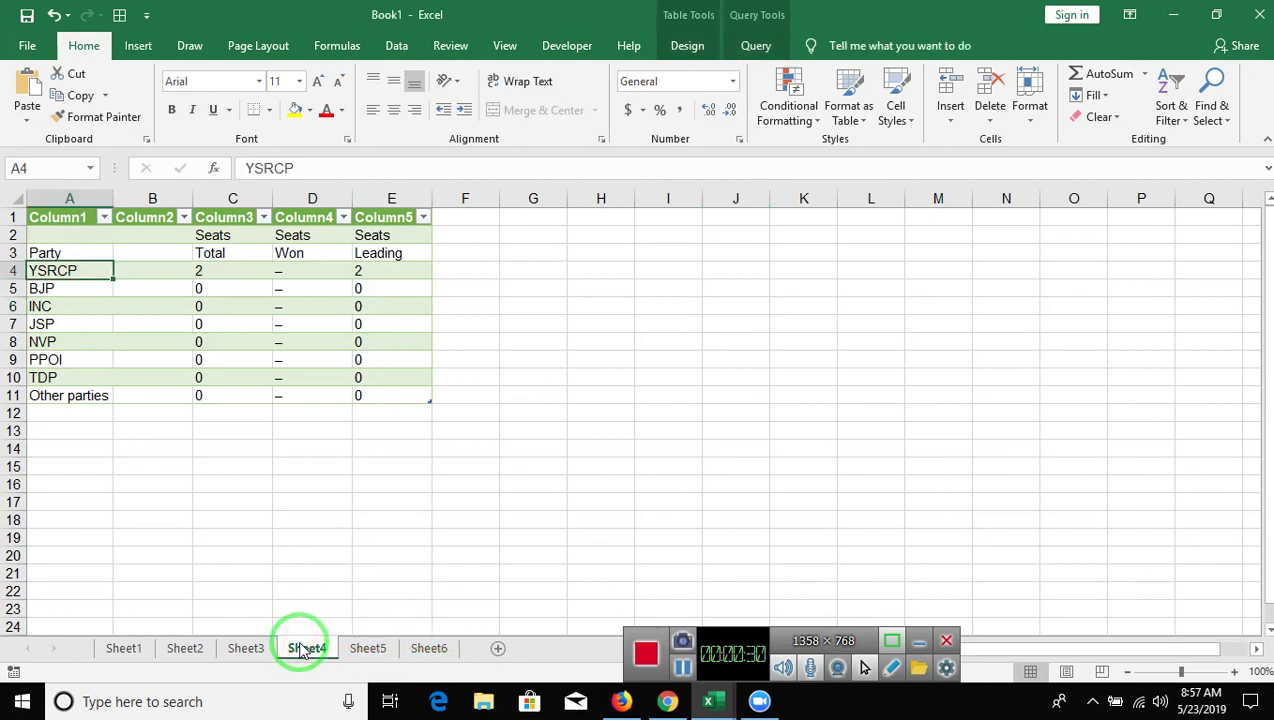
left_click(258, 648)
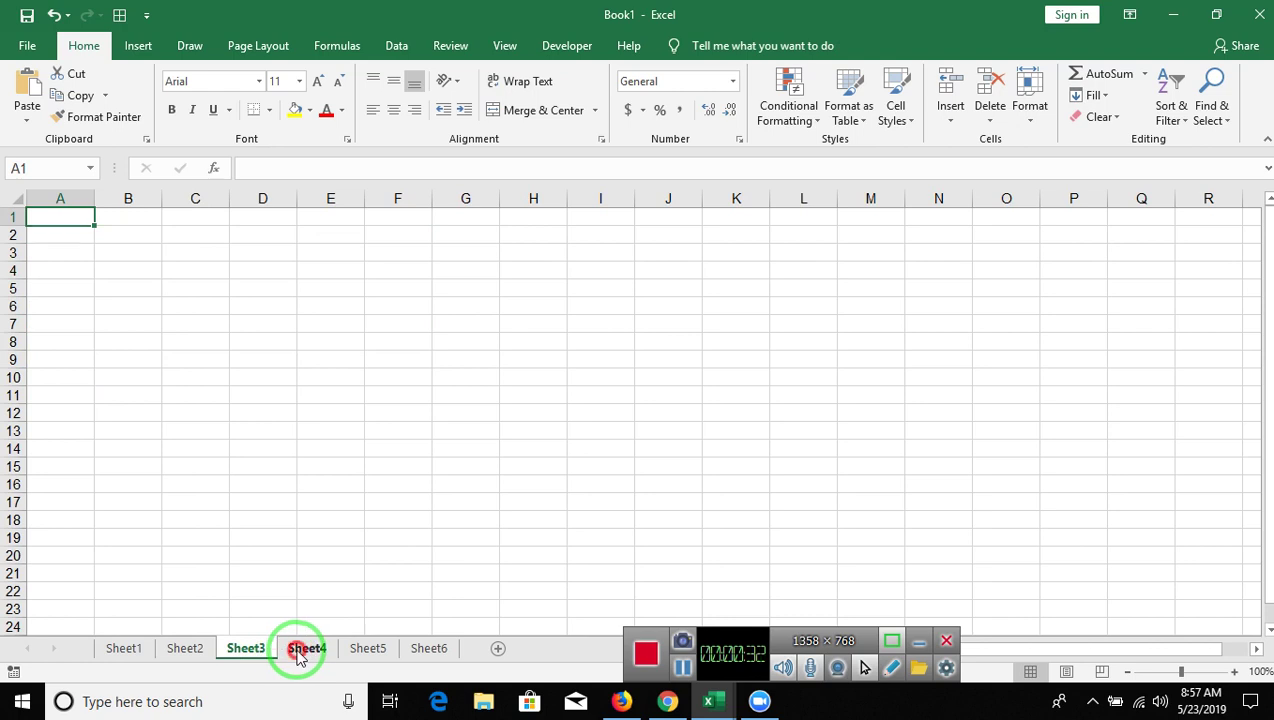
left_click(300, 650)
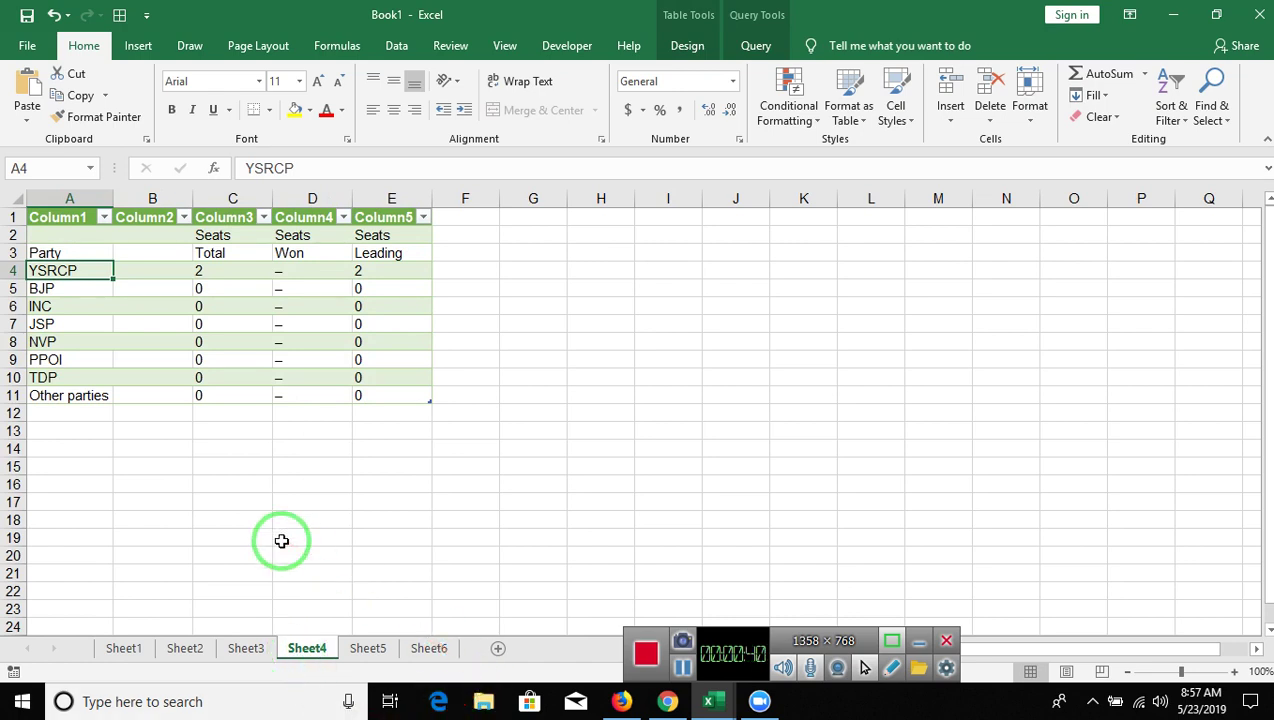
Step: Refresh the Sheet4 party table so YSRCP's Total and Leading rise from 2 to 5
right_click(250, 305)
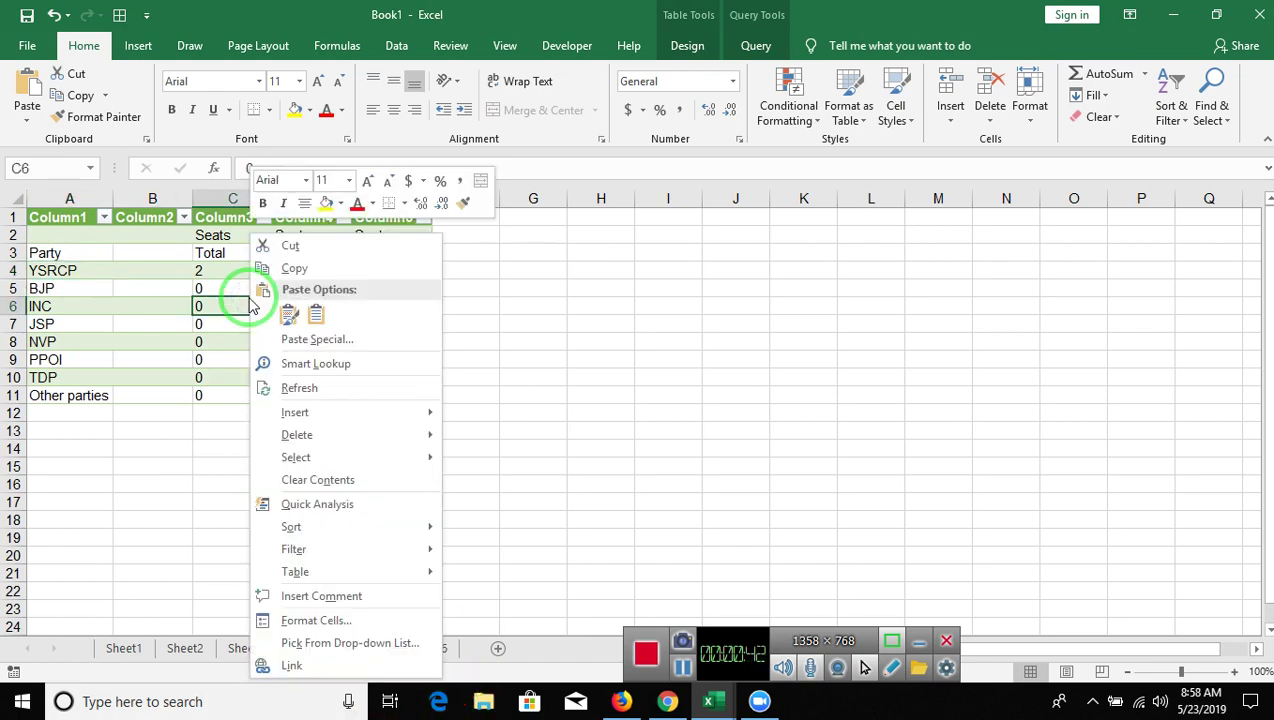
mouse_move(300, 457)
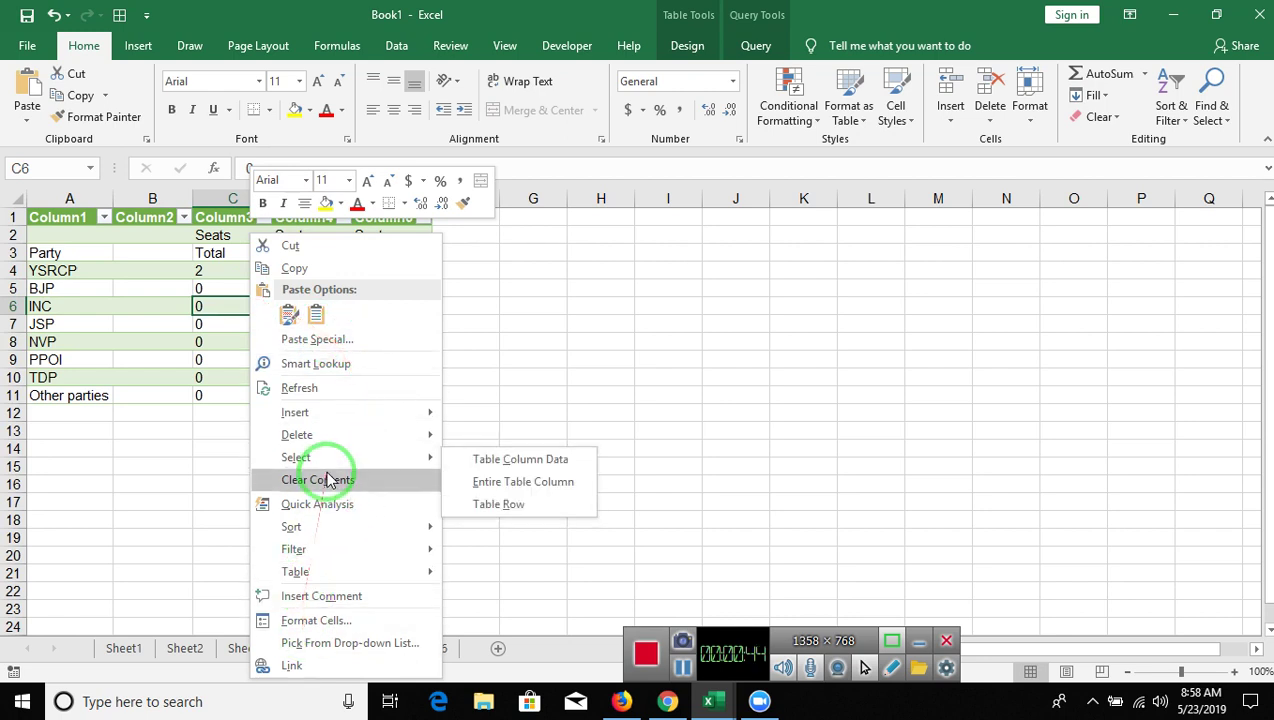
left_click(322, 389)
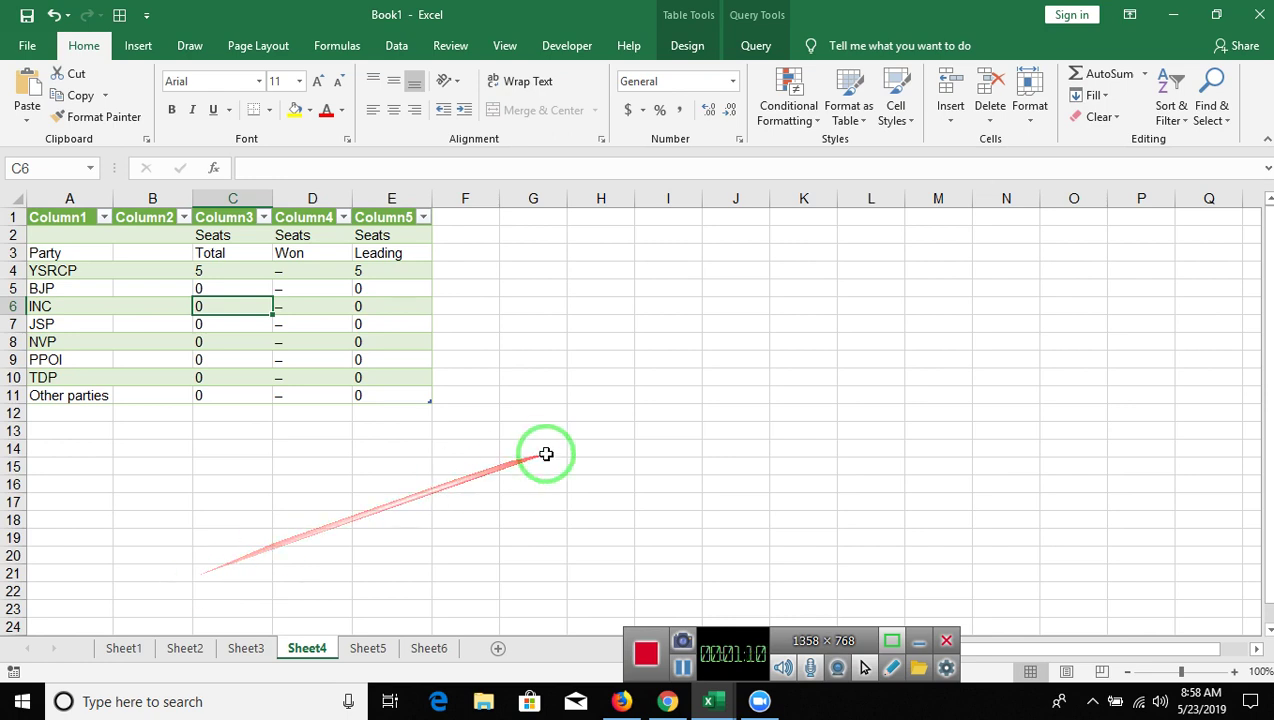
Step: Close Book1 without saving and restore the Book3 workbook window
left_click(1258, 12)
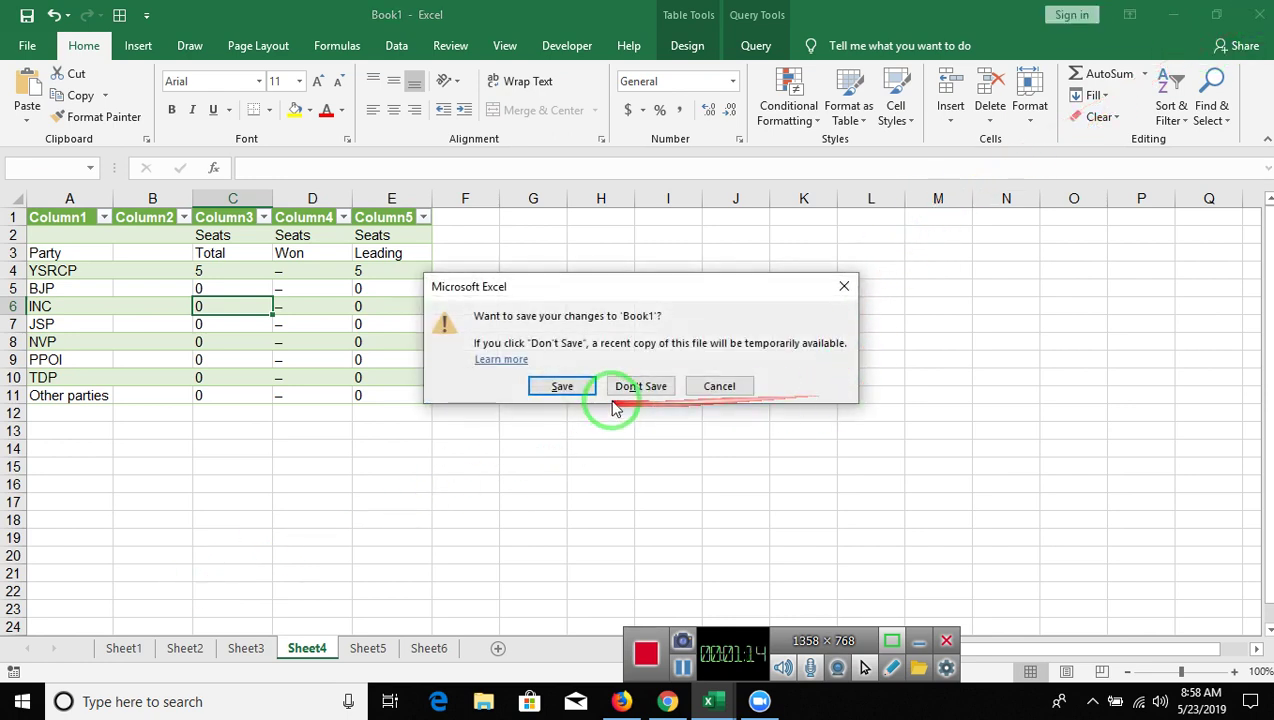
left_click(637, 386)
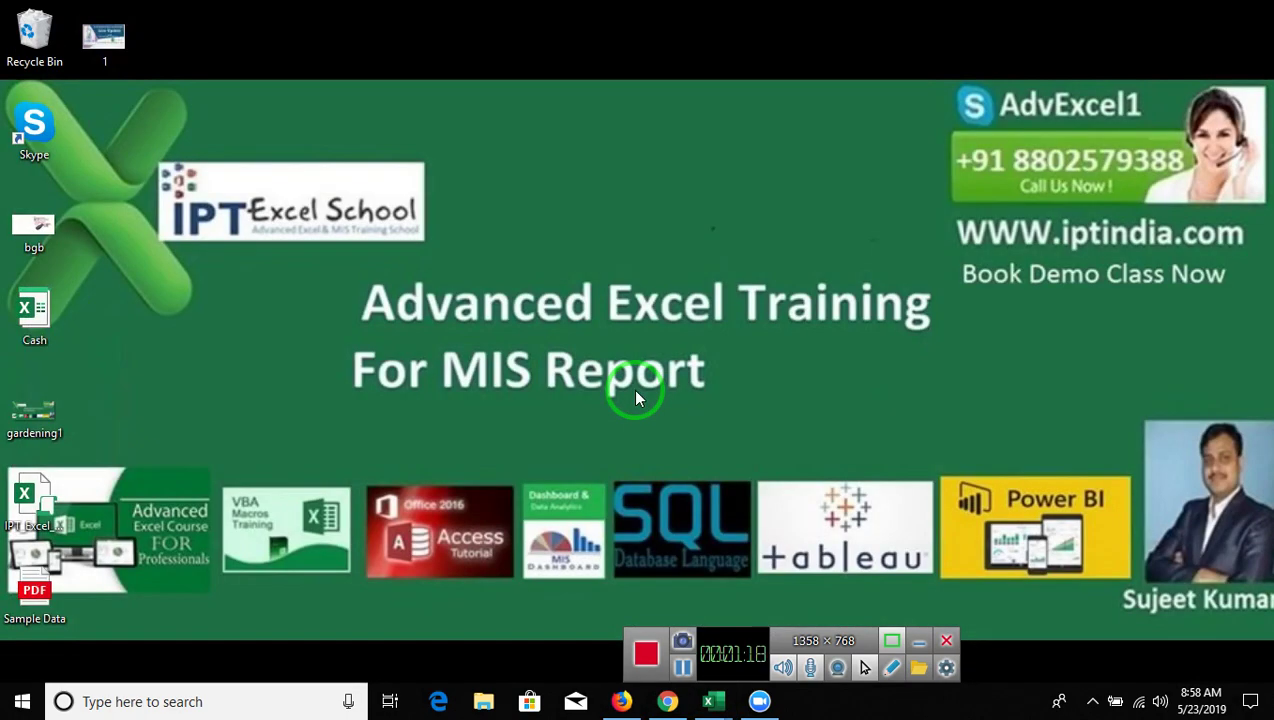
left_click(709, 703)
left_click(850, 645)
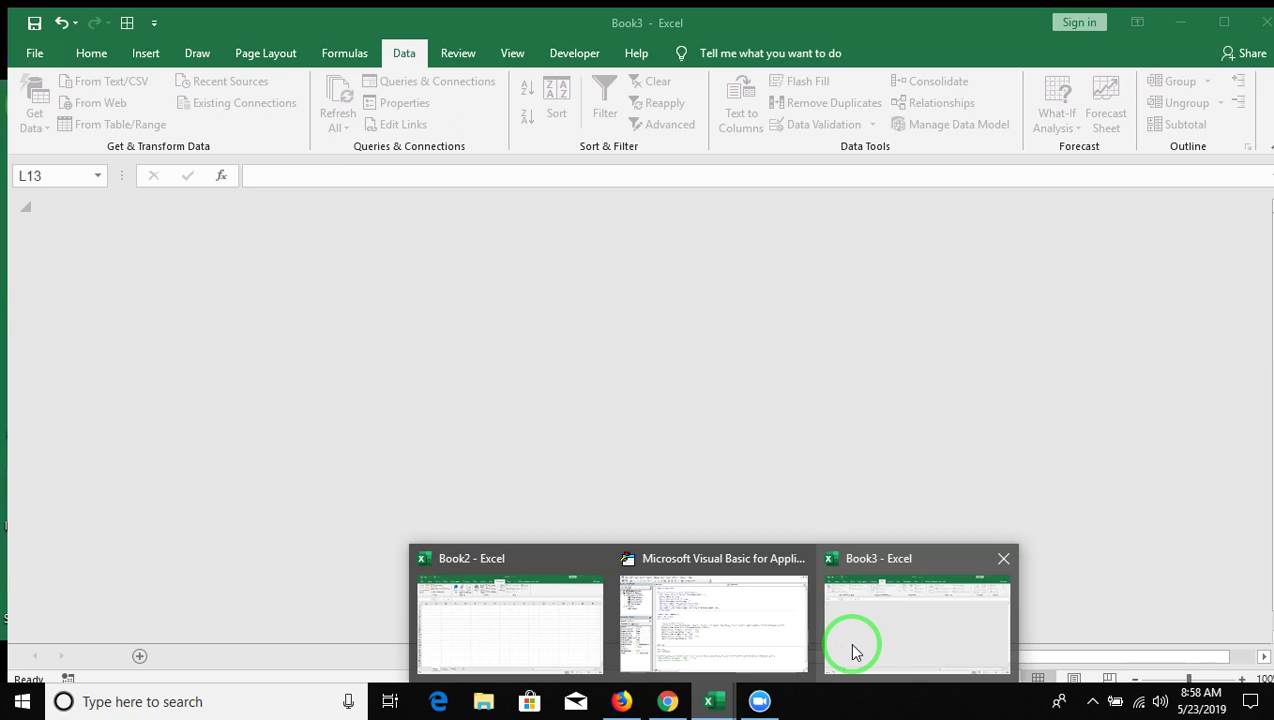
left_click(852, 648)
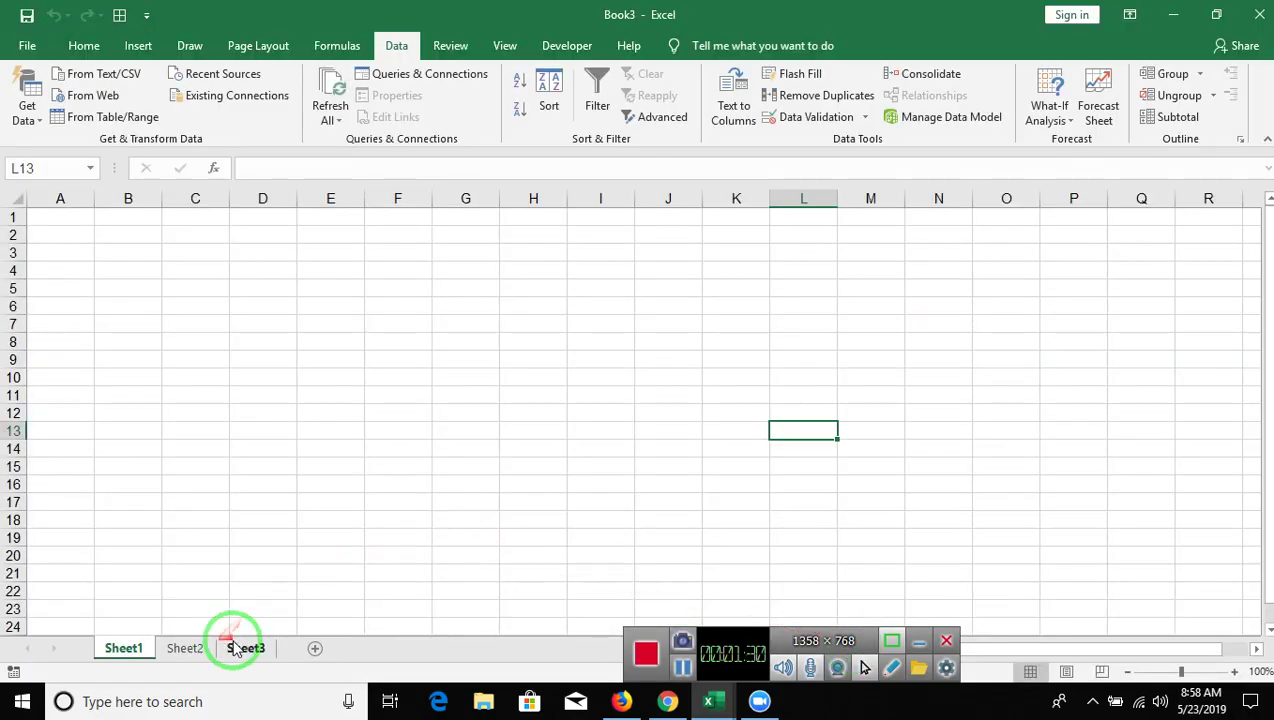
Step: Return to Book3's empty Sheet1 and move to cell A1
left_click(190, 649)
left_click(124, 648)
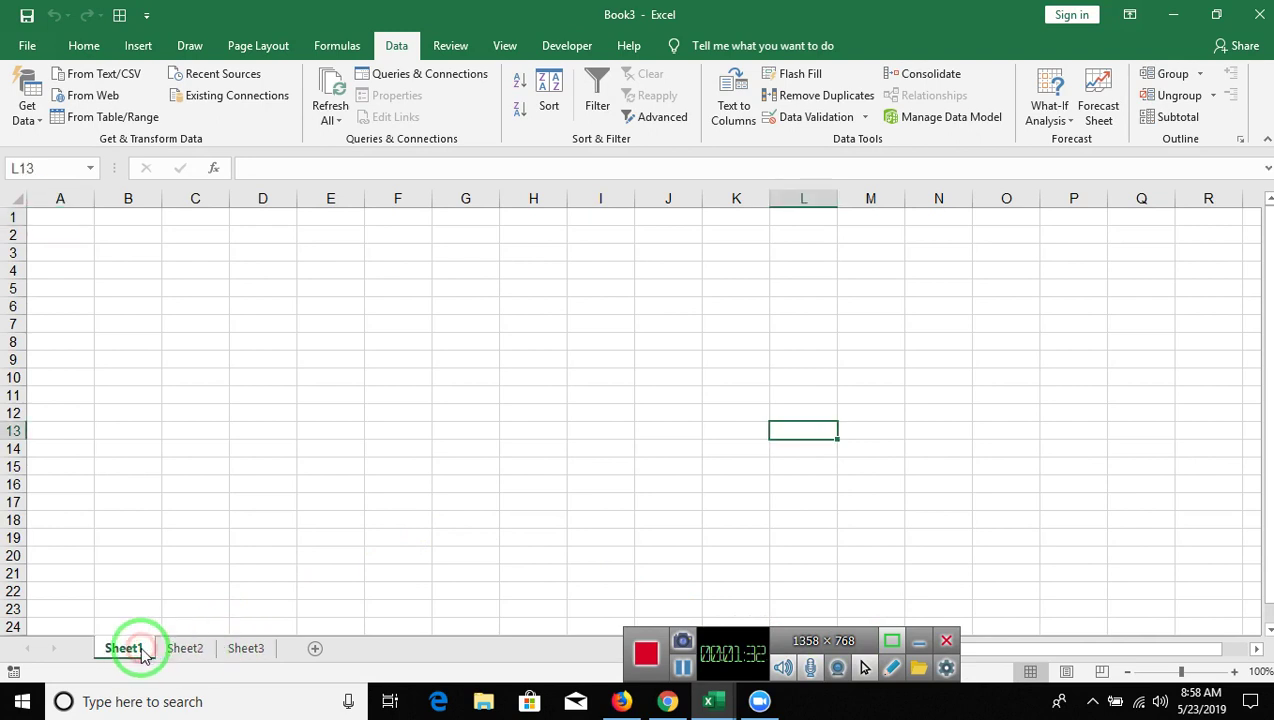
key("Up")
key("Up")
key("Up")
key("Up")
key("Up")
key("Up")
key("Up")
key("Left")
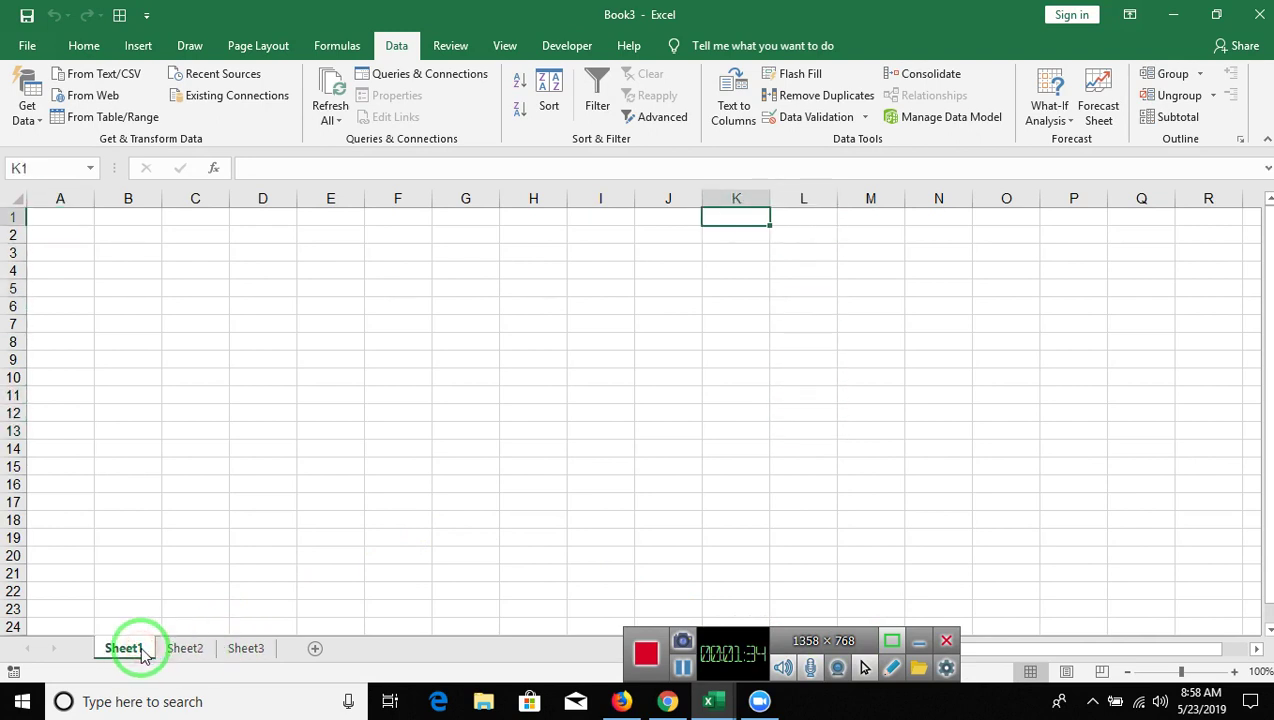
key("Left")
key("Left")
key("Left")
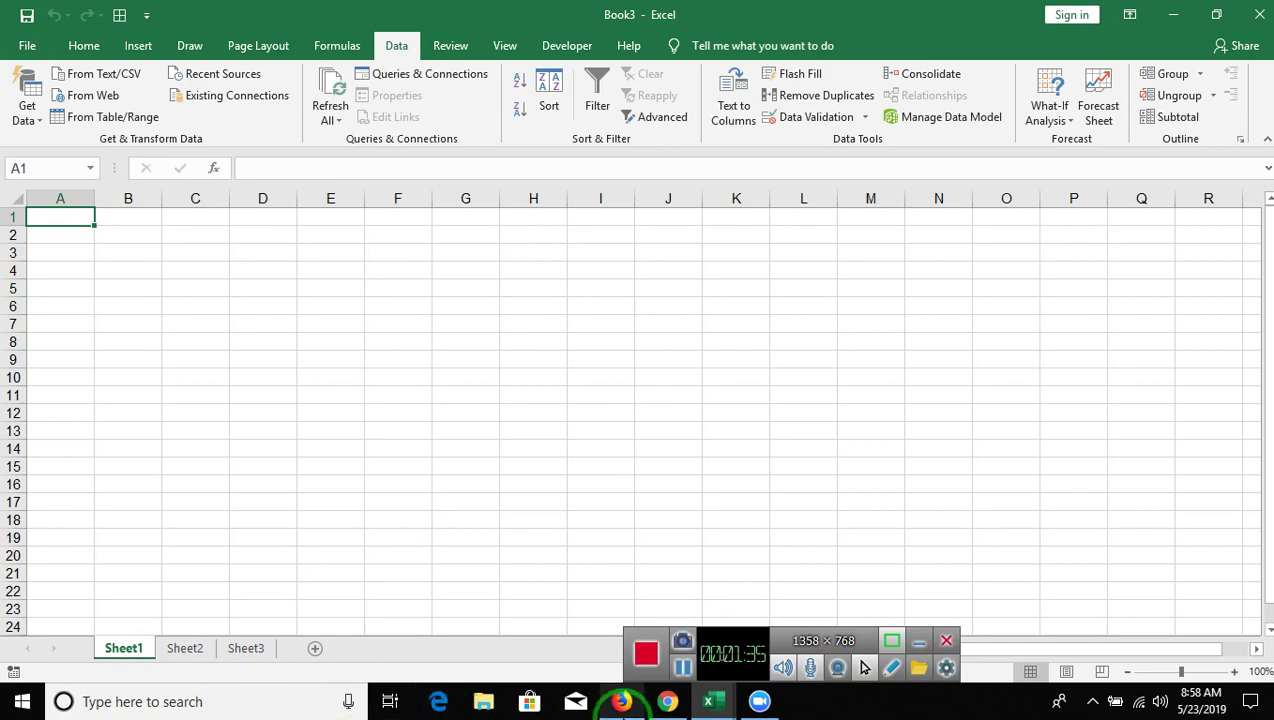
Step: Review the ECI party-wise results in Chrome, including BJP's 60 leading, and select the page URL
left_click(655, 712)
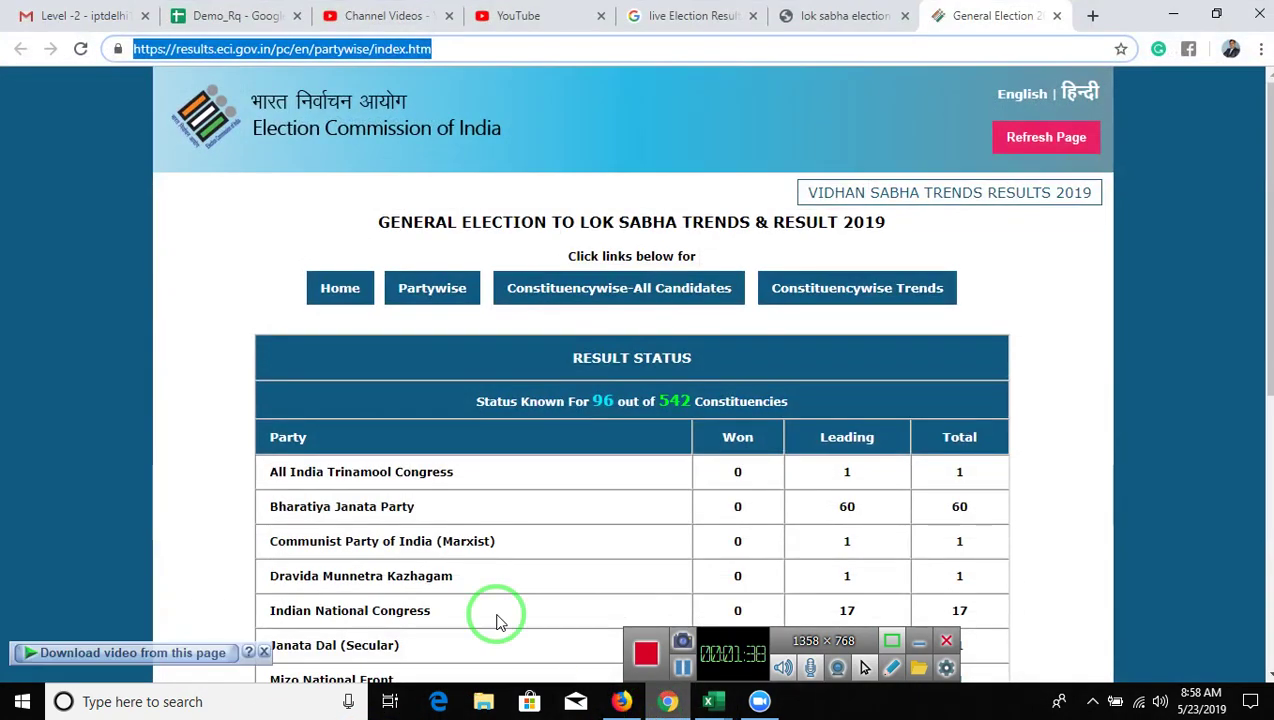
left_click_drag(255, 312, 487, 210)
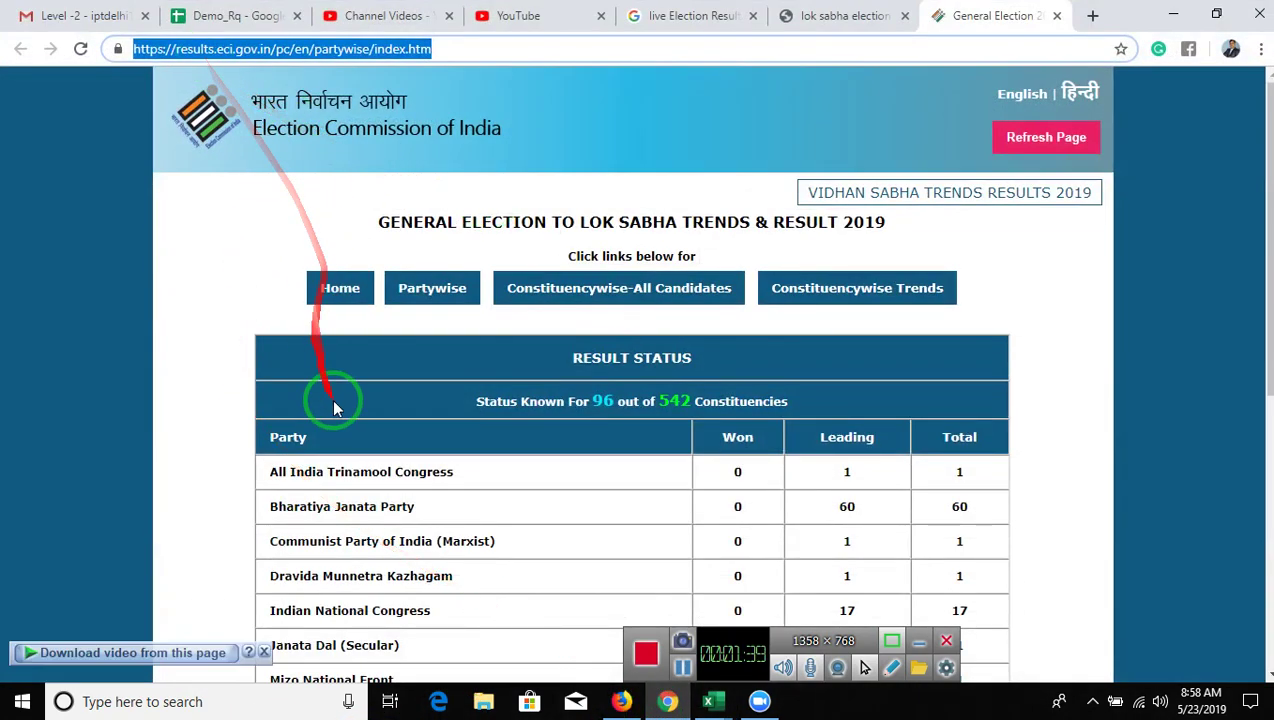
double_click(395, 507)
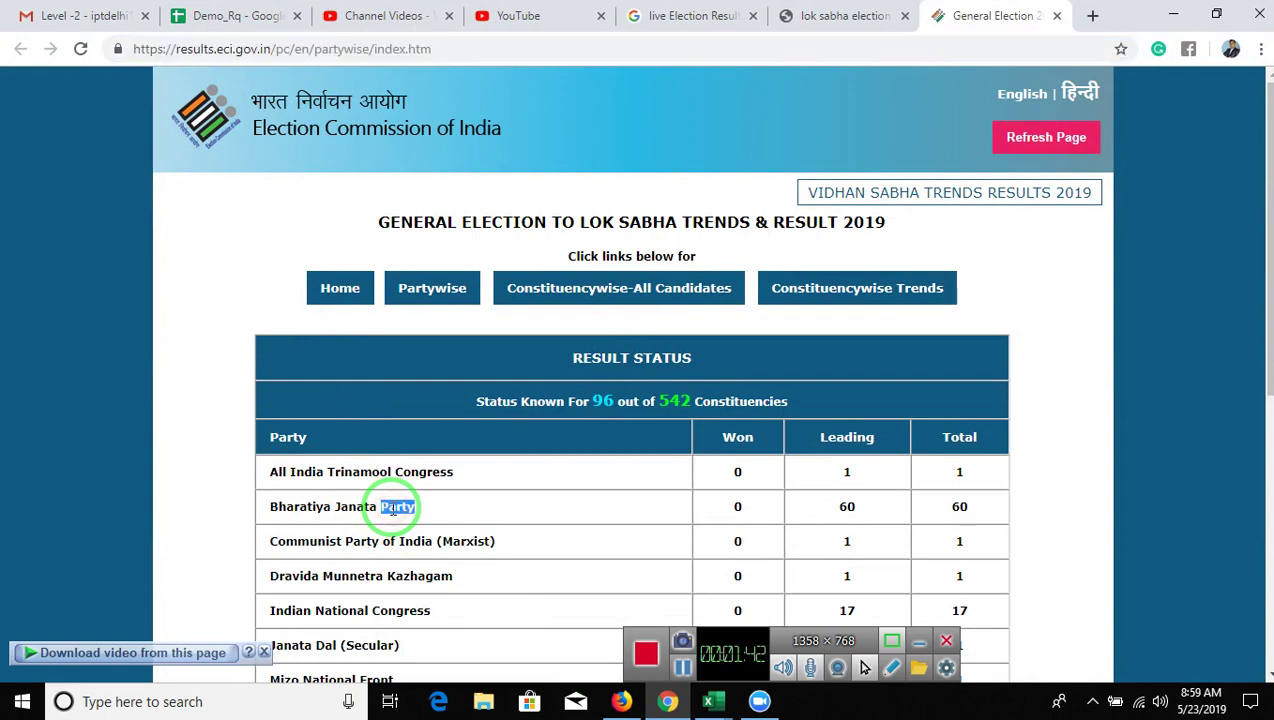
scroll(395, 507, "down", 3)
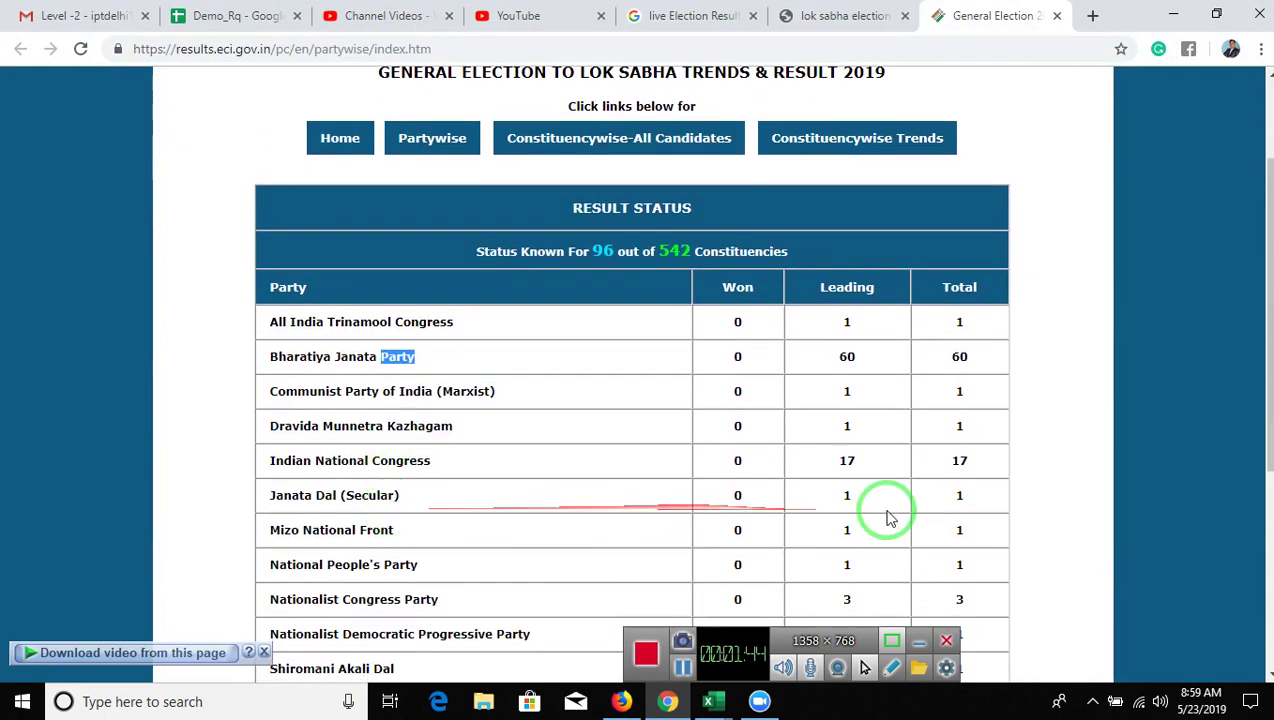
double_click(847, 356)
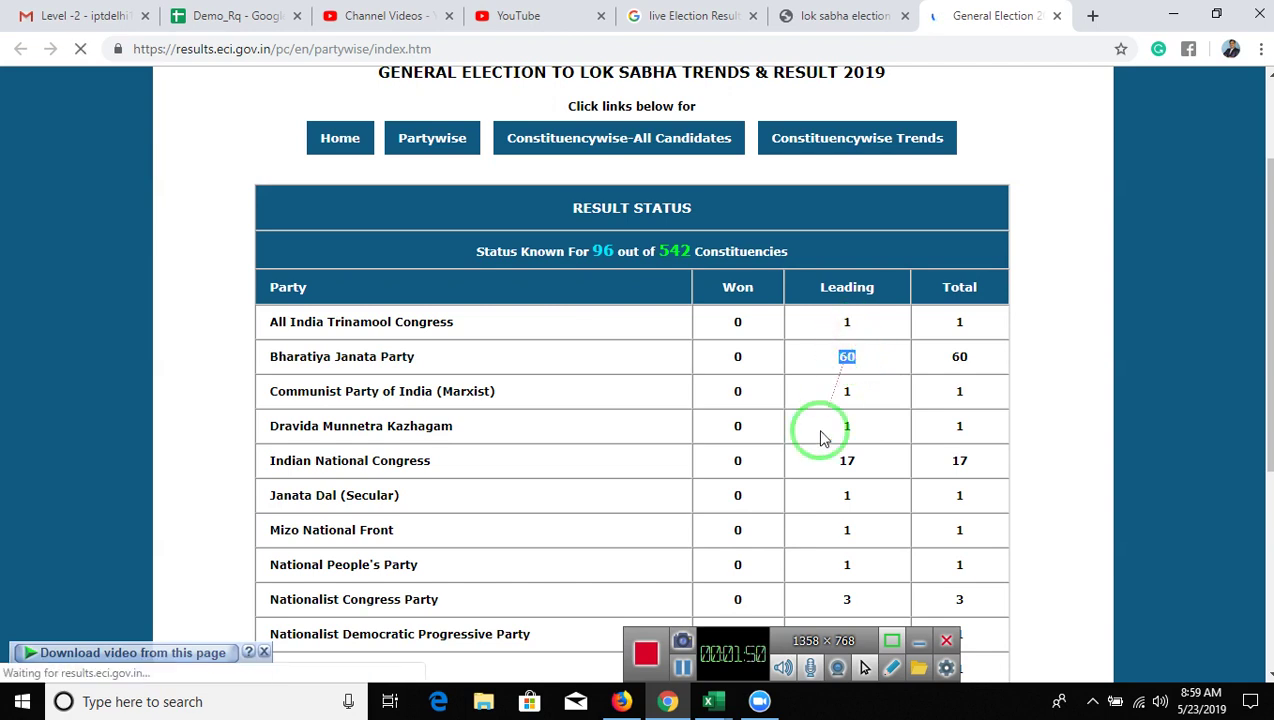
double_click(840, 463)
mouse_move(845, 460)
left_mouse_down()
mouse_move(443, 321)
mouse_move(862, 355)
mouse_move(845, 452)
left_mouse_up()
left_click(443, 321)
left_click(845, 452)
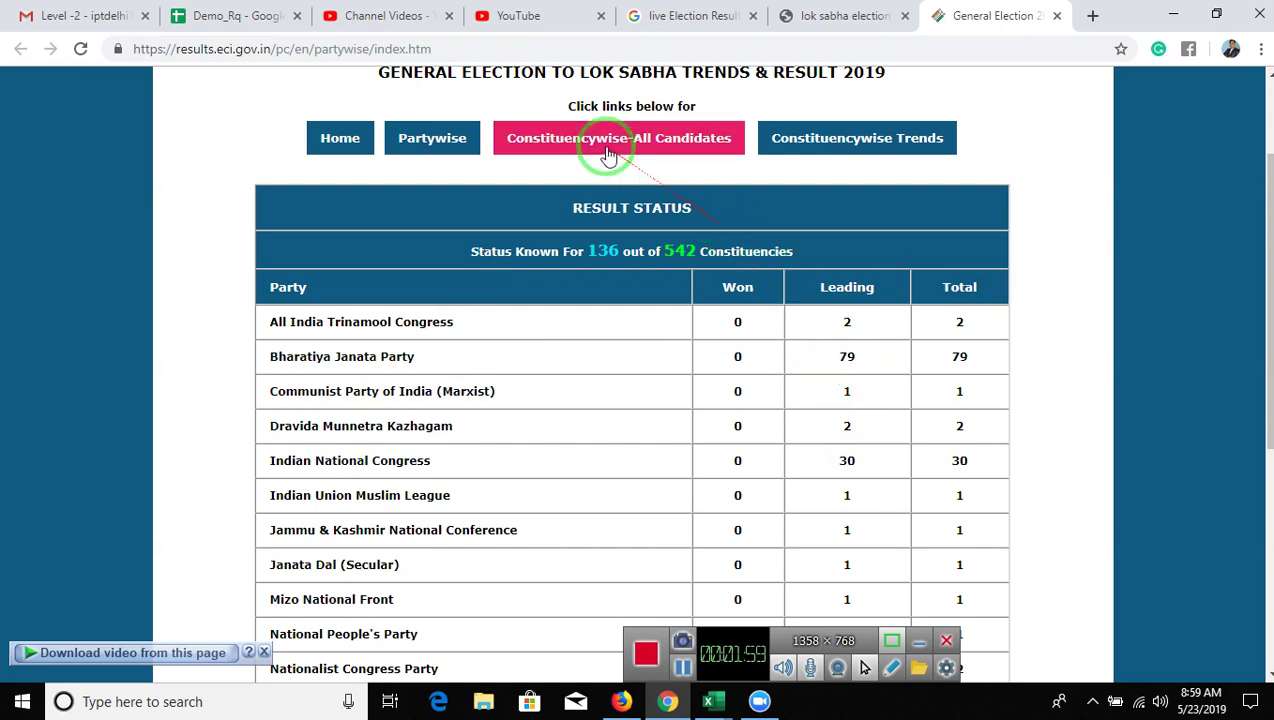
left_click(490, 50)
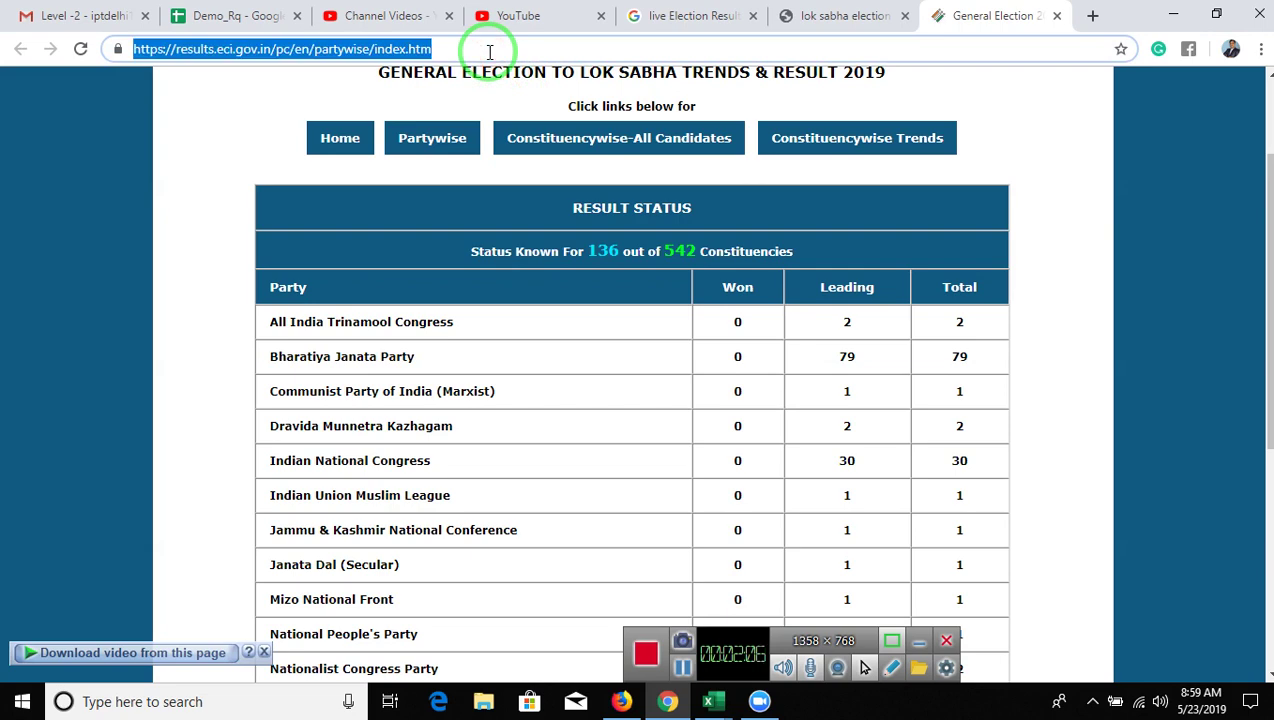
Step: Back in Book3, start a From Web import via Get Data > From Other Sources
key("alt+Tab")
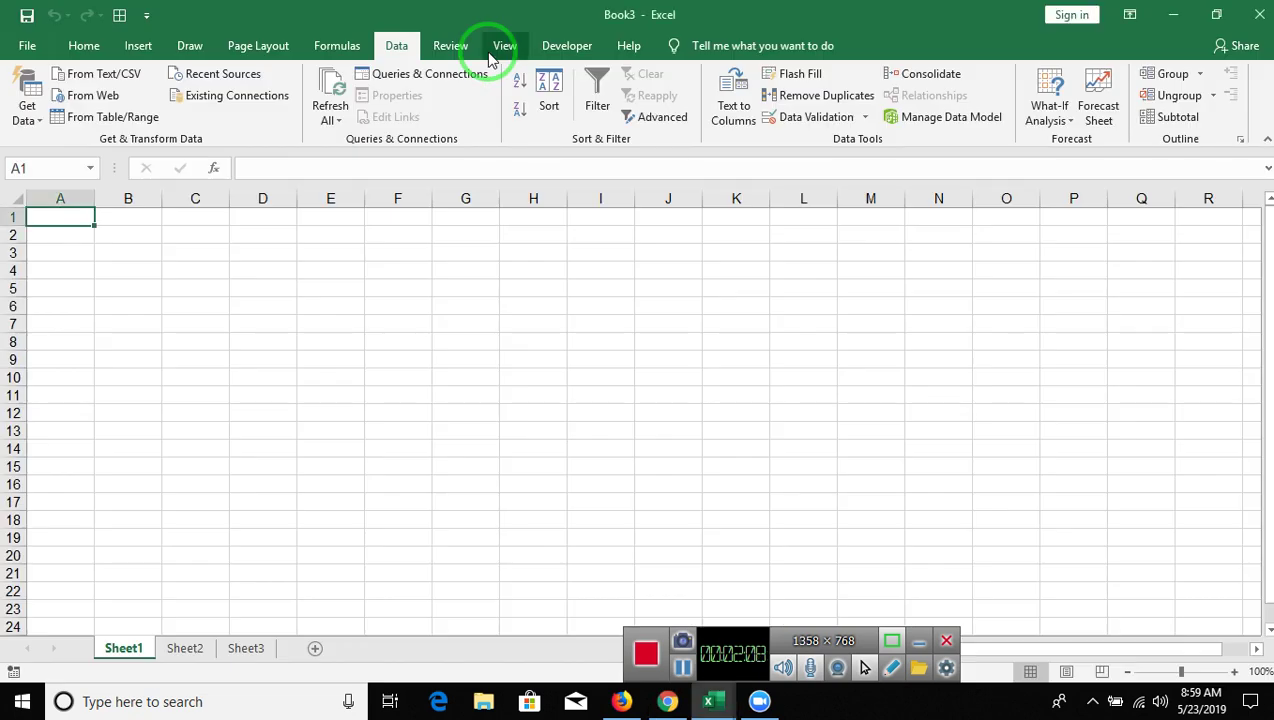
left_click(39, 122)
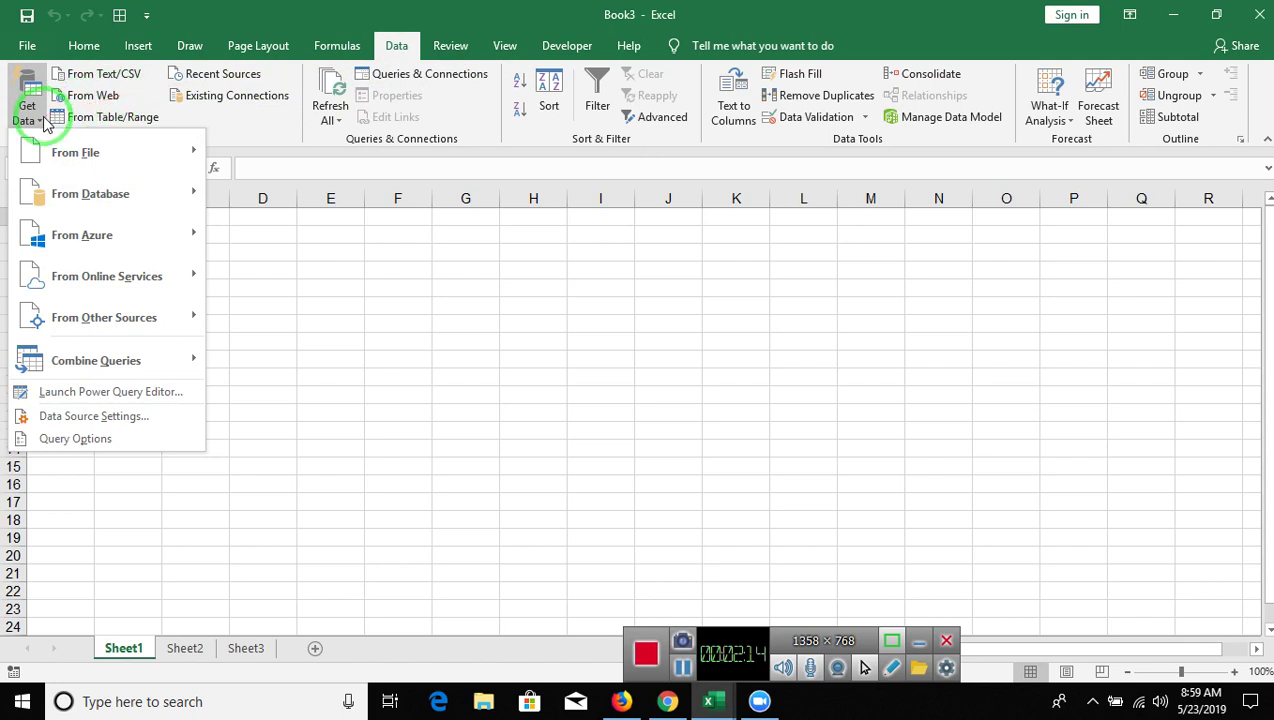
mouse_move(176, 158)
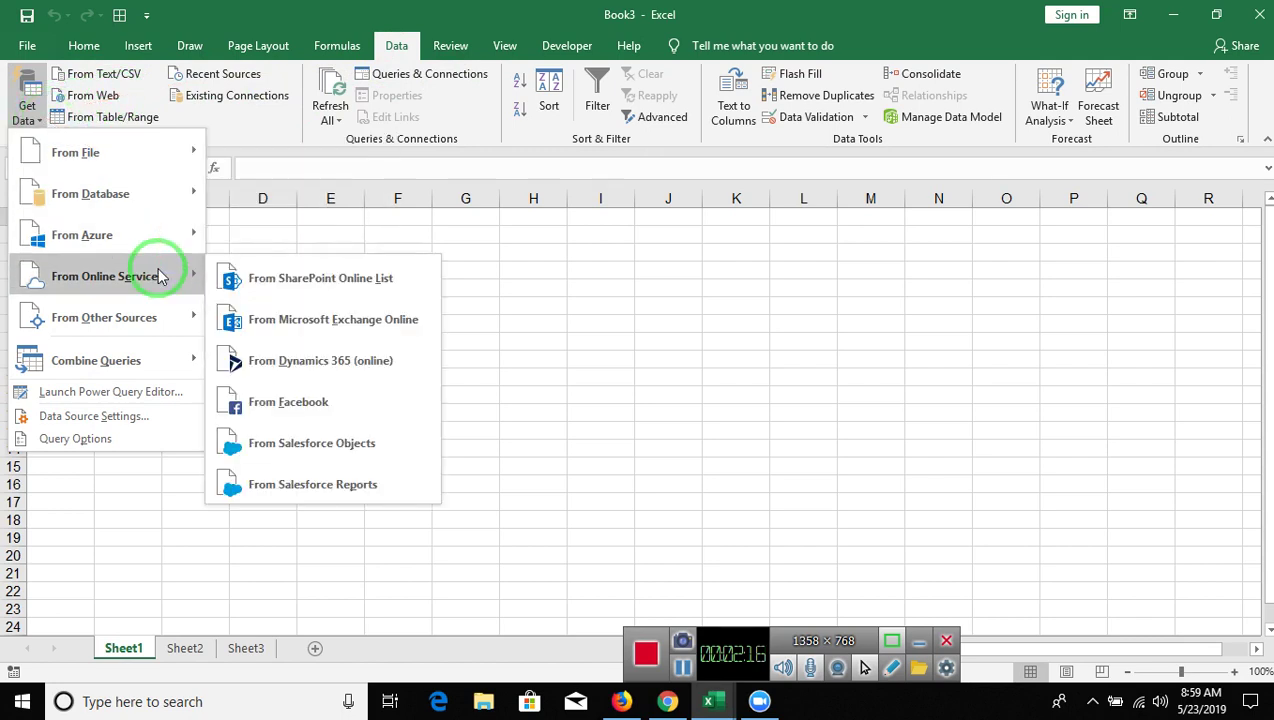
mouse_move(160, 318)
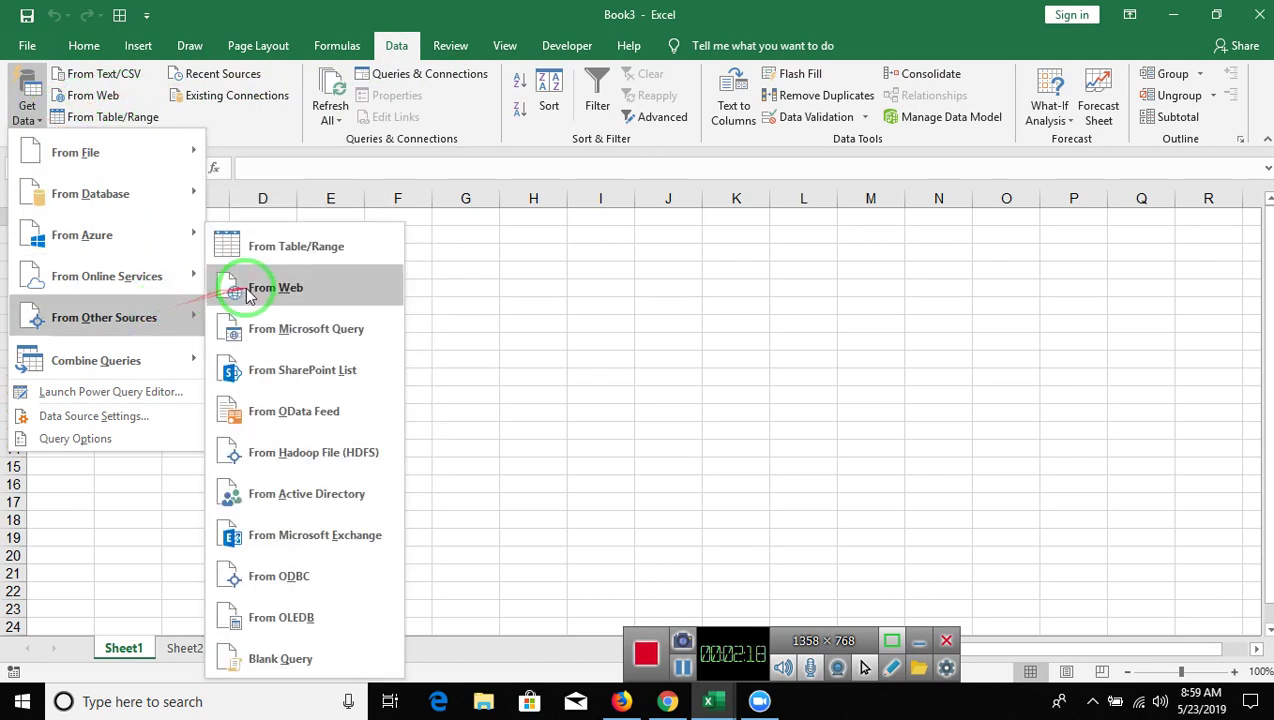
left_click(245, 287)
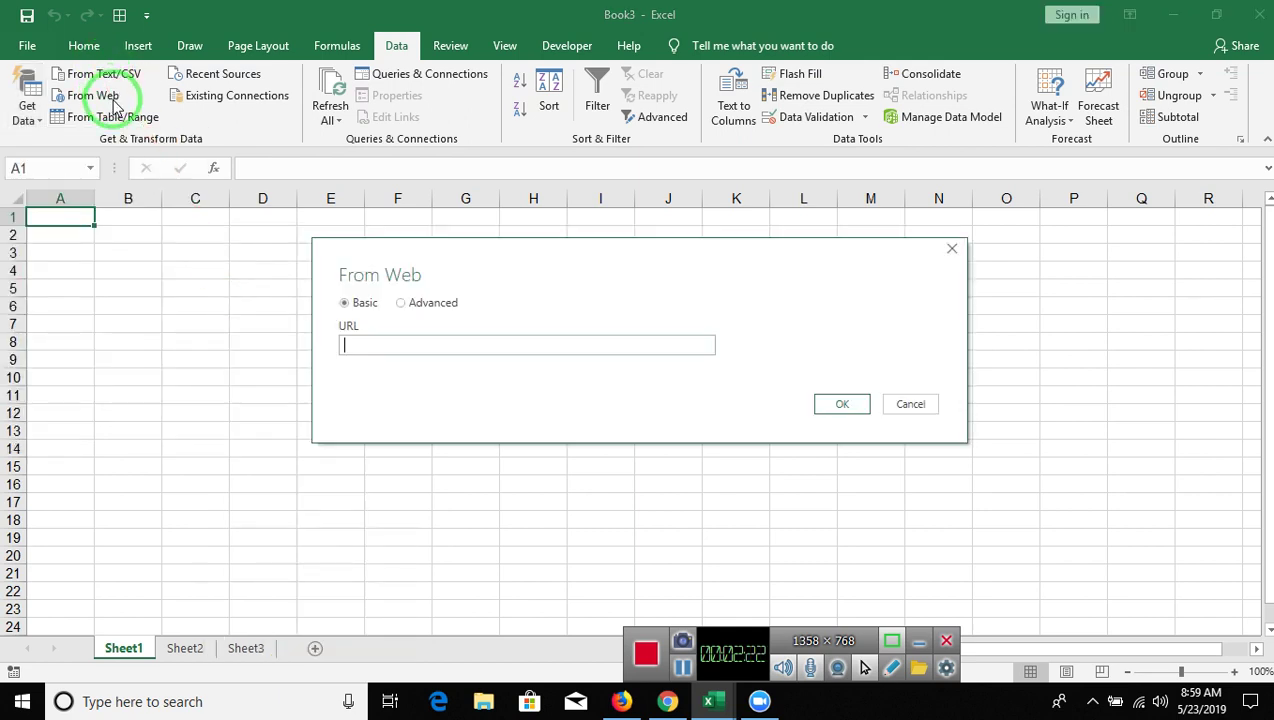
Step: Connect to the pasted ECI results URL, preview Table 0 and Table 1, and load Table 1
type("https://results.eci.gov.in/pc/en/partywise/index.htm")
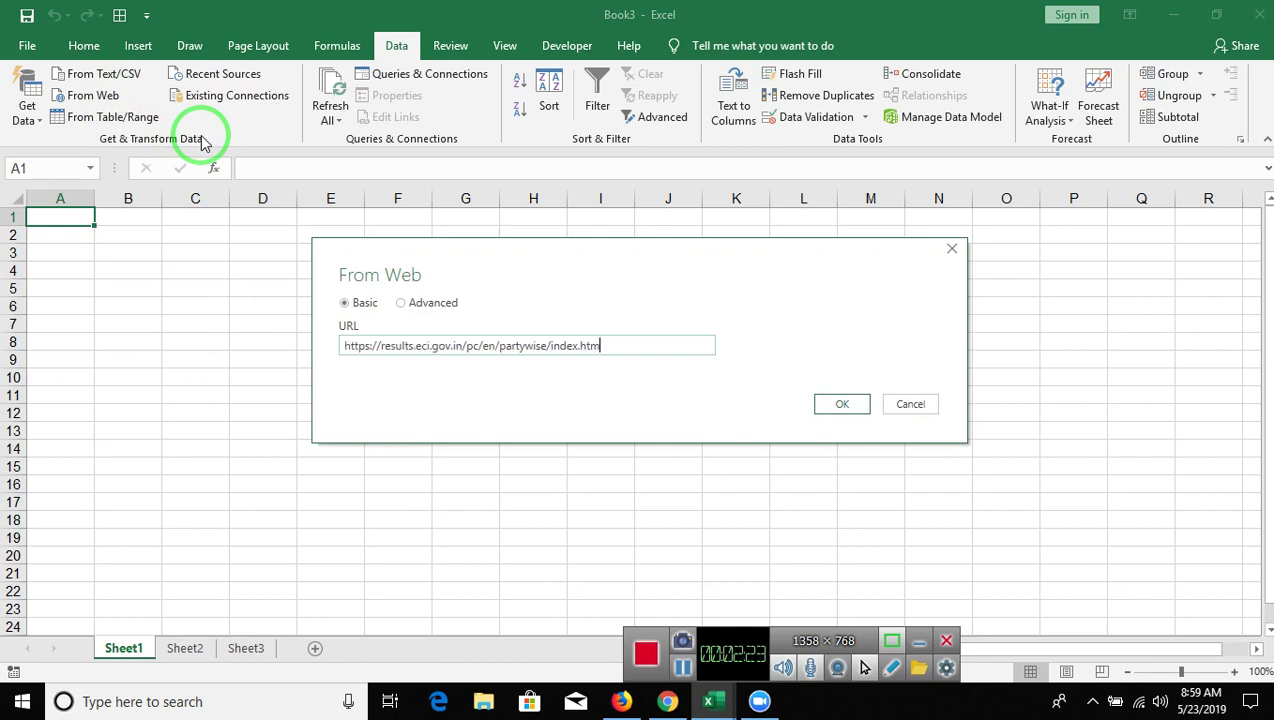
left_click(830, 401)
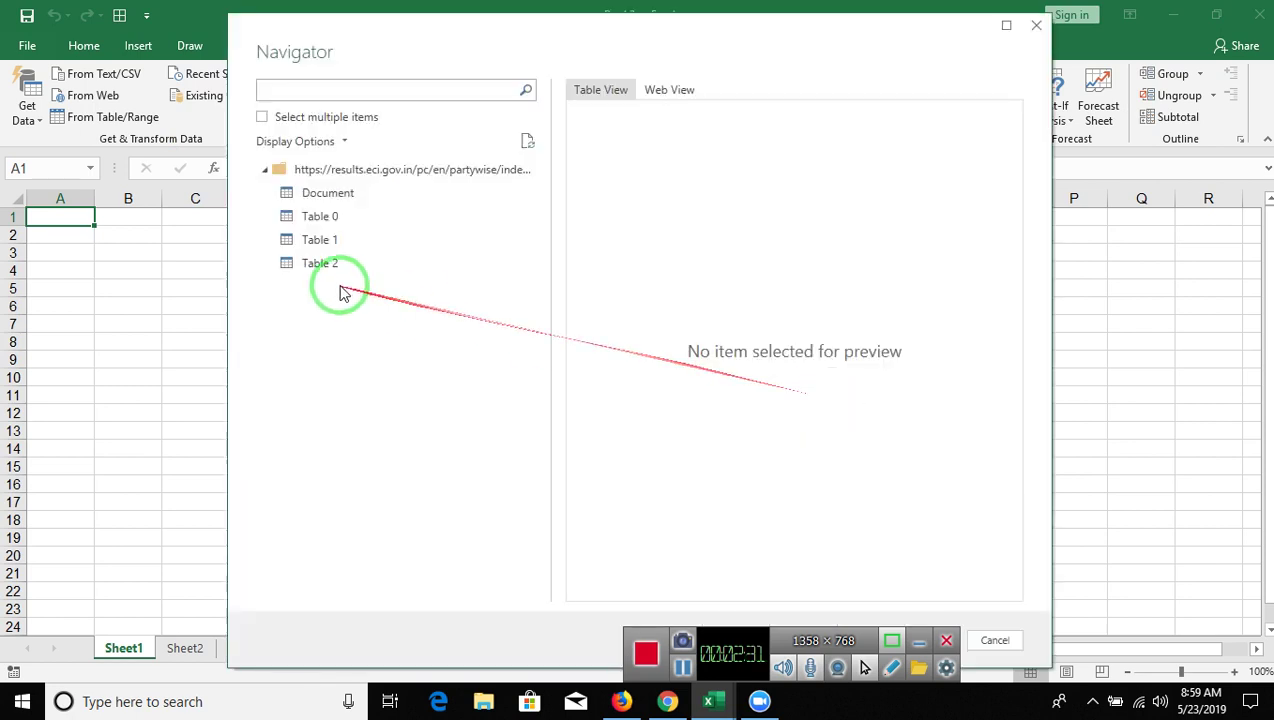
left_click(322, 225)
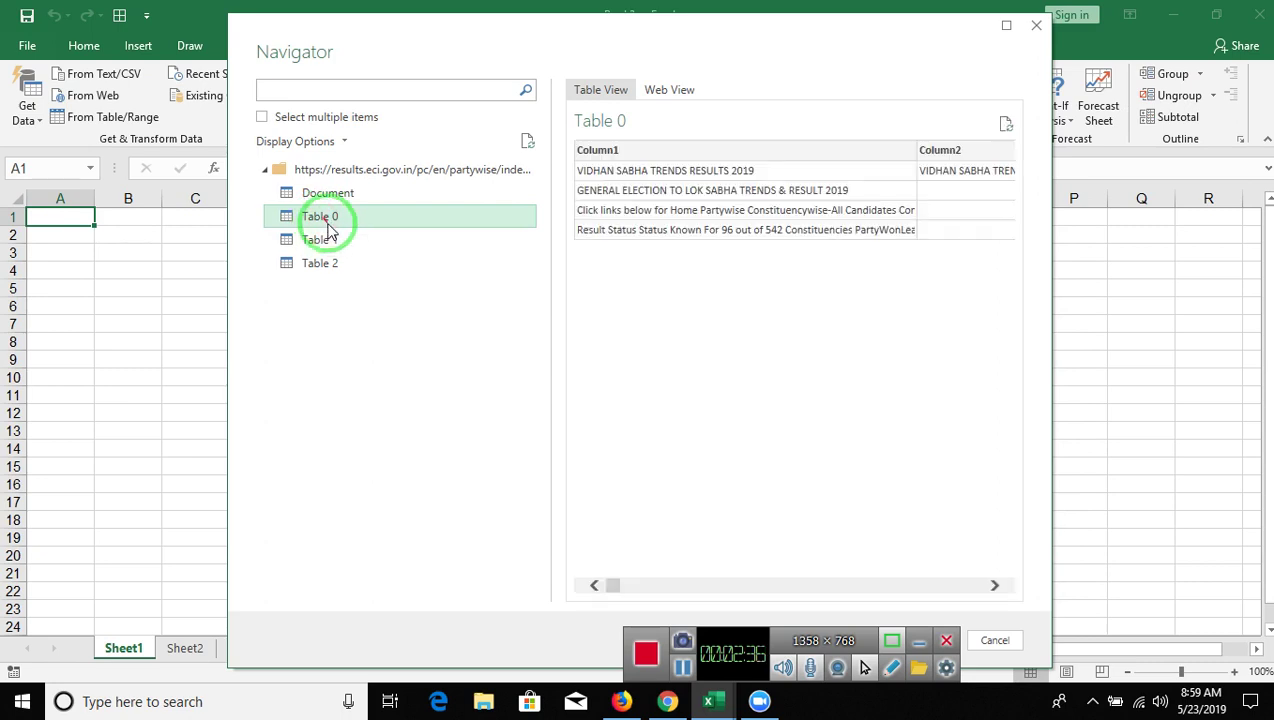
left_click(330, 243)
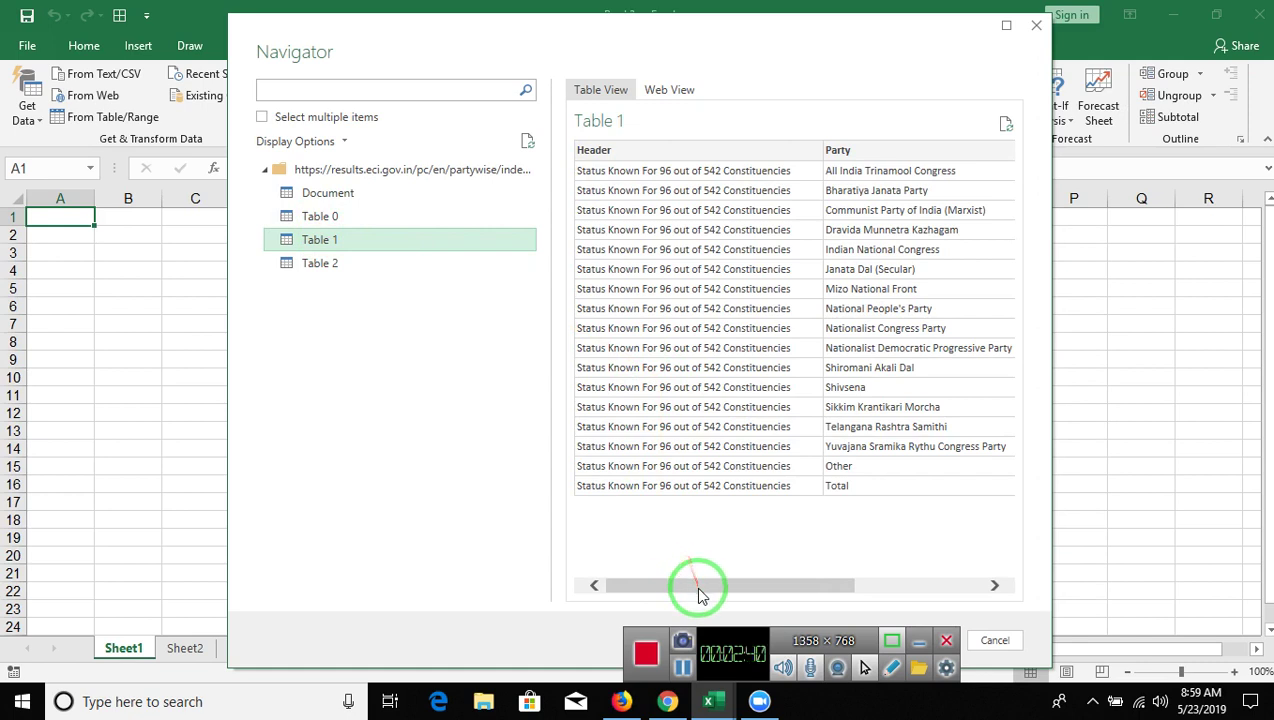
left_click_drag(699, 592, 912, 587)
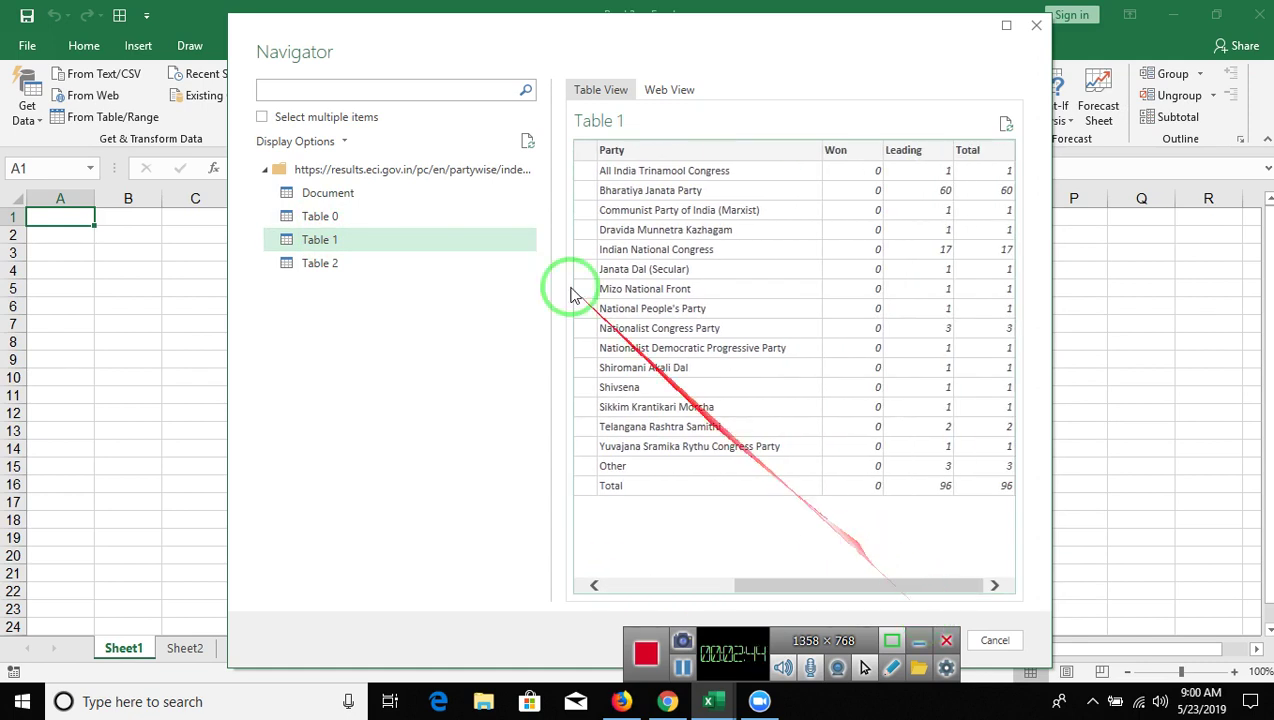
left_click_drag(398, 10, 172, 2)
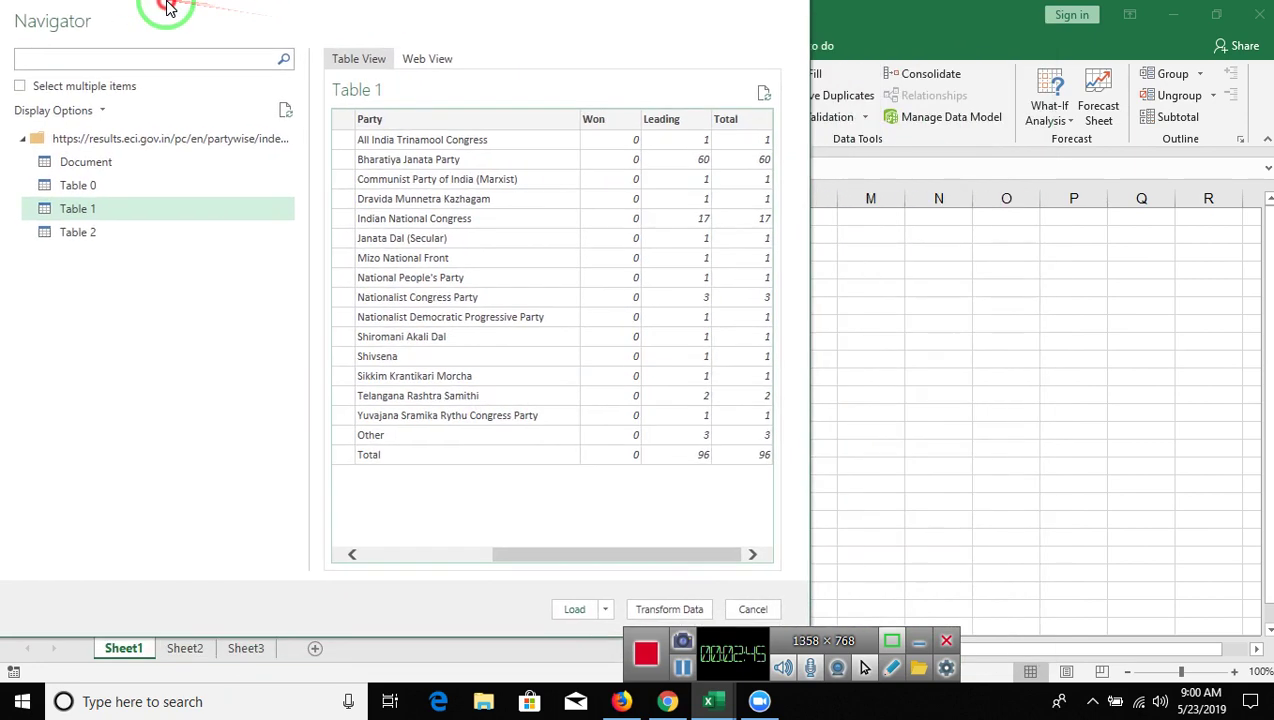
left_click(578, 628)
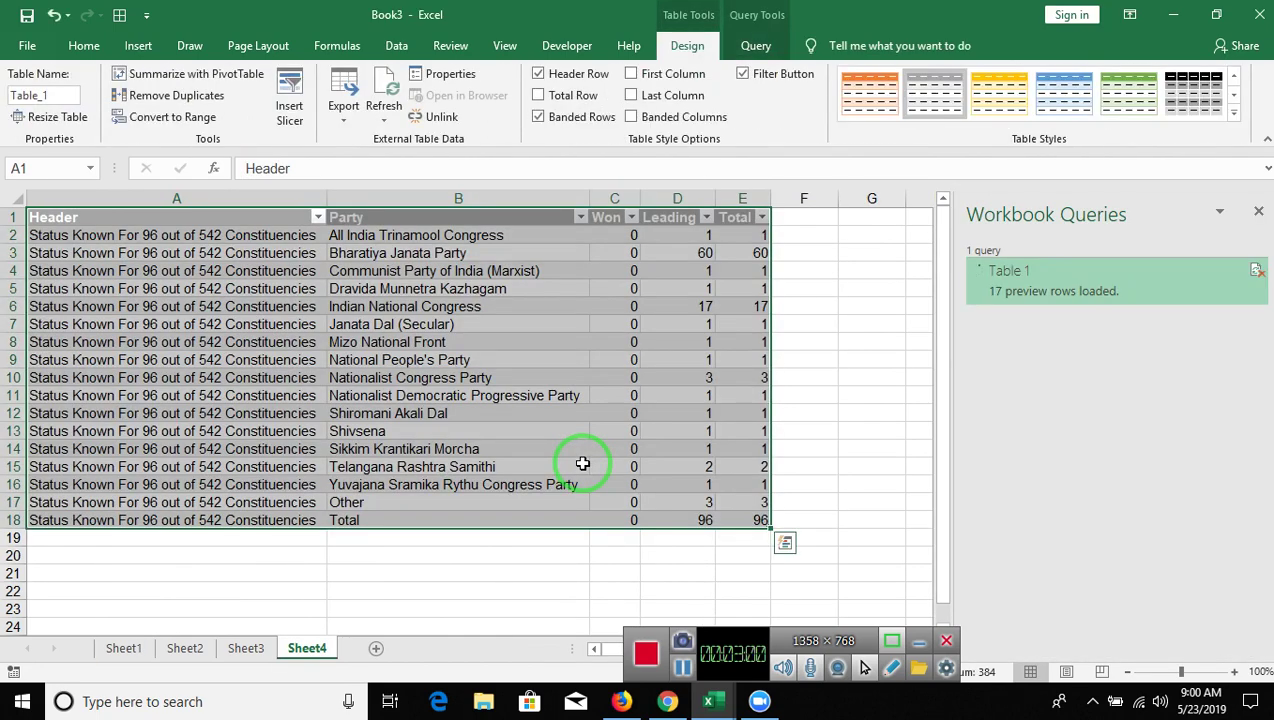
Step: Select cells in the loaded Table_1, including the Indian National Congress entry
left_click(615, 328)
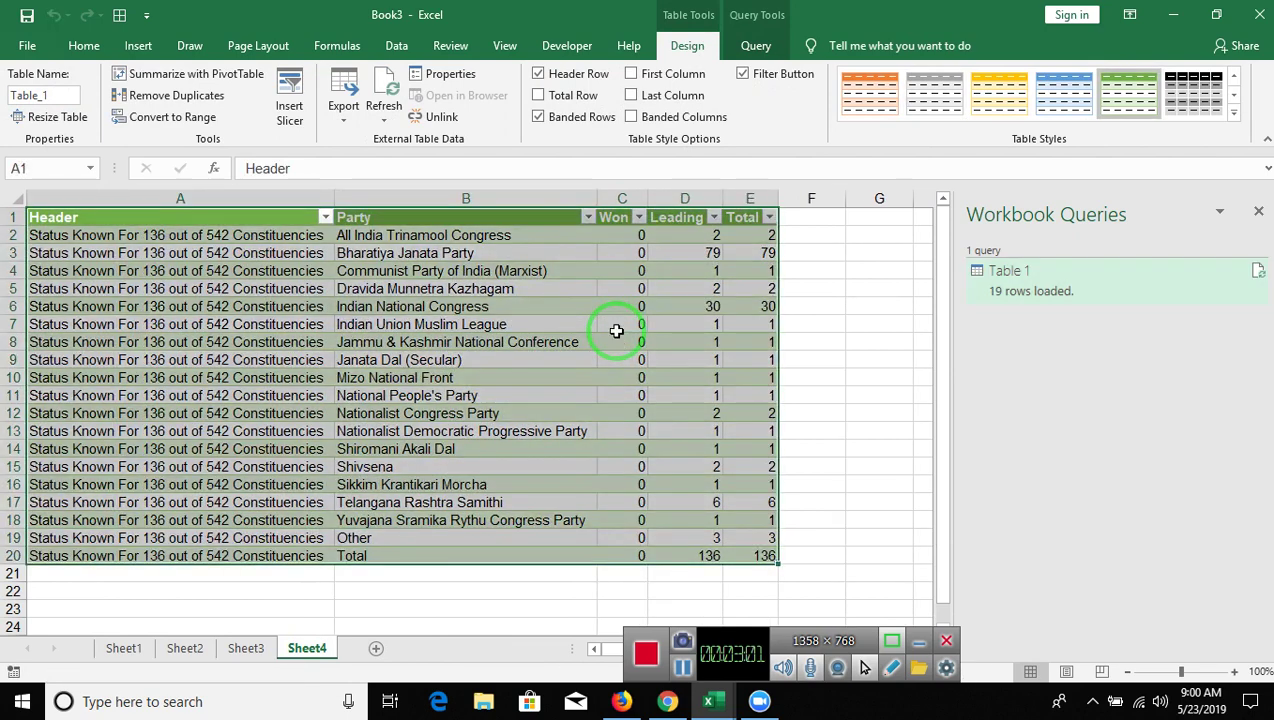
left_click(550, 314)
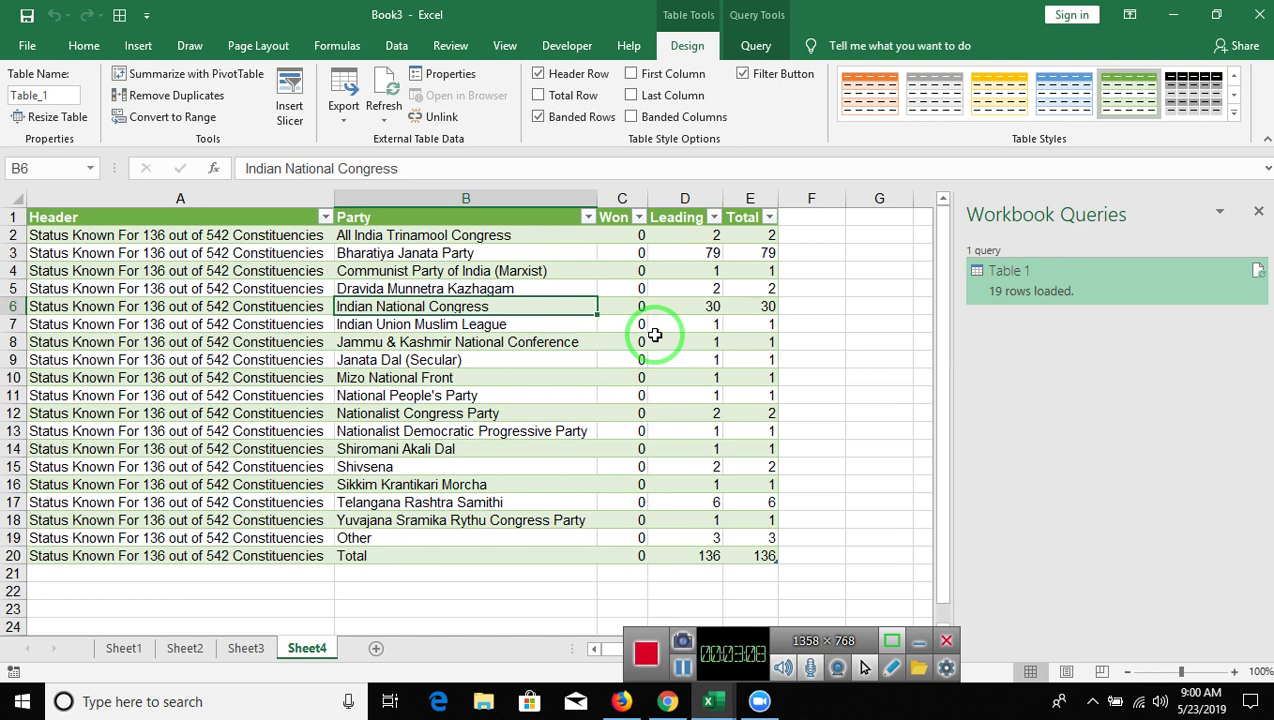
Step: Refresh the results table and check Leading counts for BJP, INC, AITC, CPI(M), DMK, IUML, JKNC and MNF
right_click(737, 319)
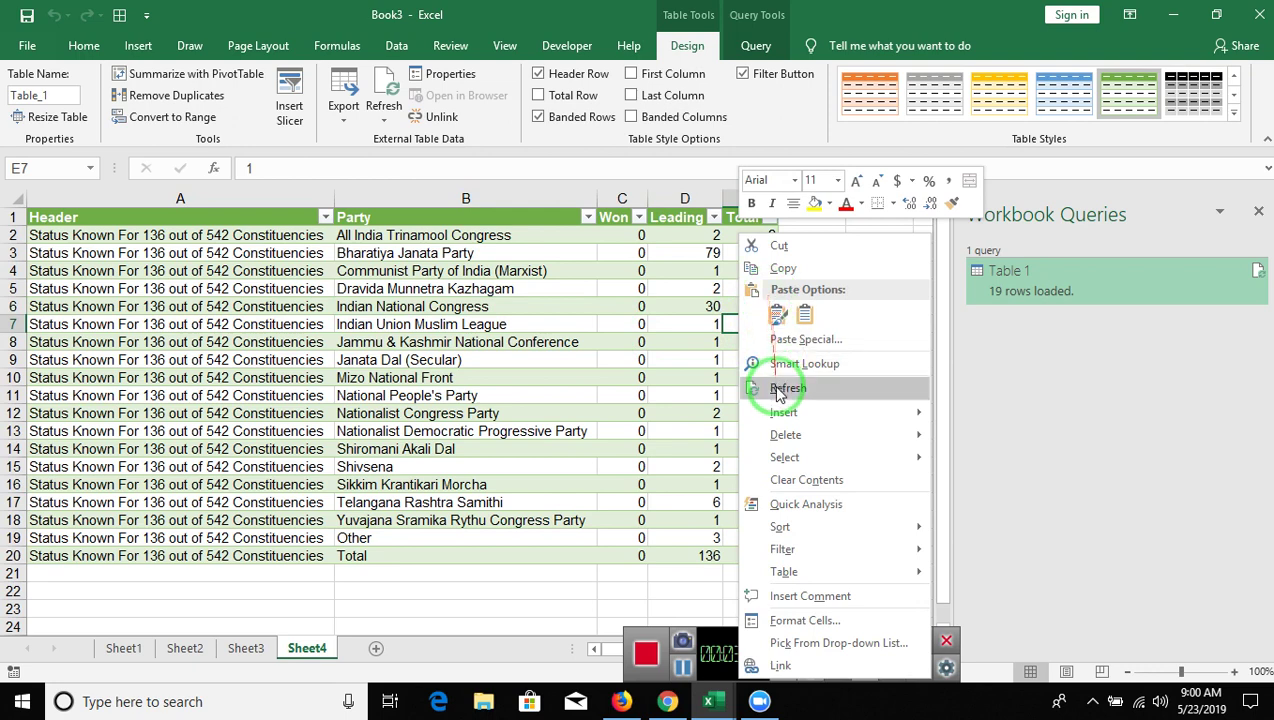
left_click(674, 390)
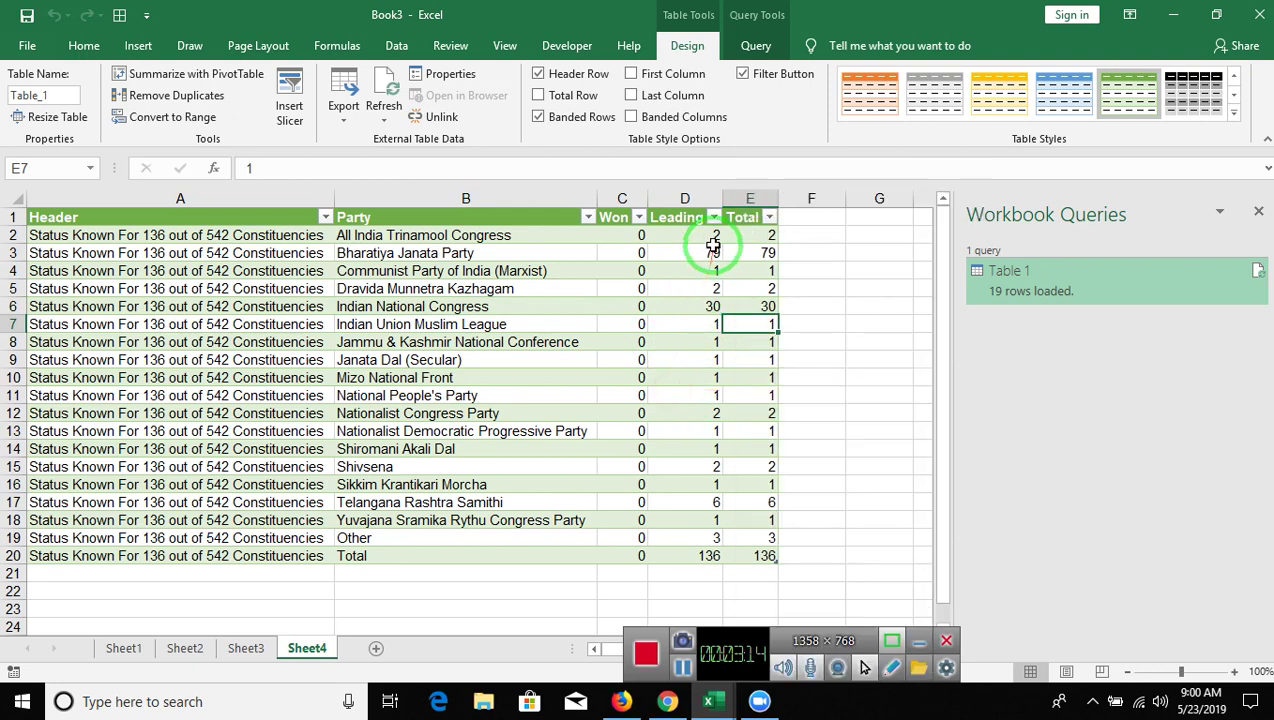
left_click(714, 250)
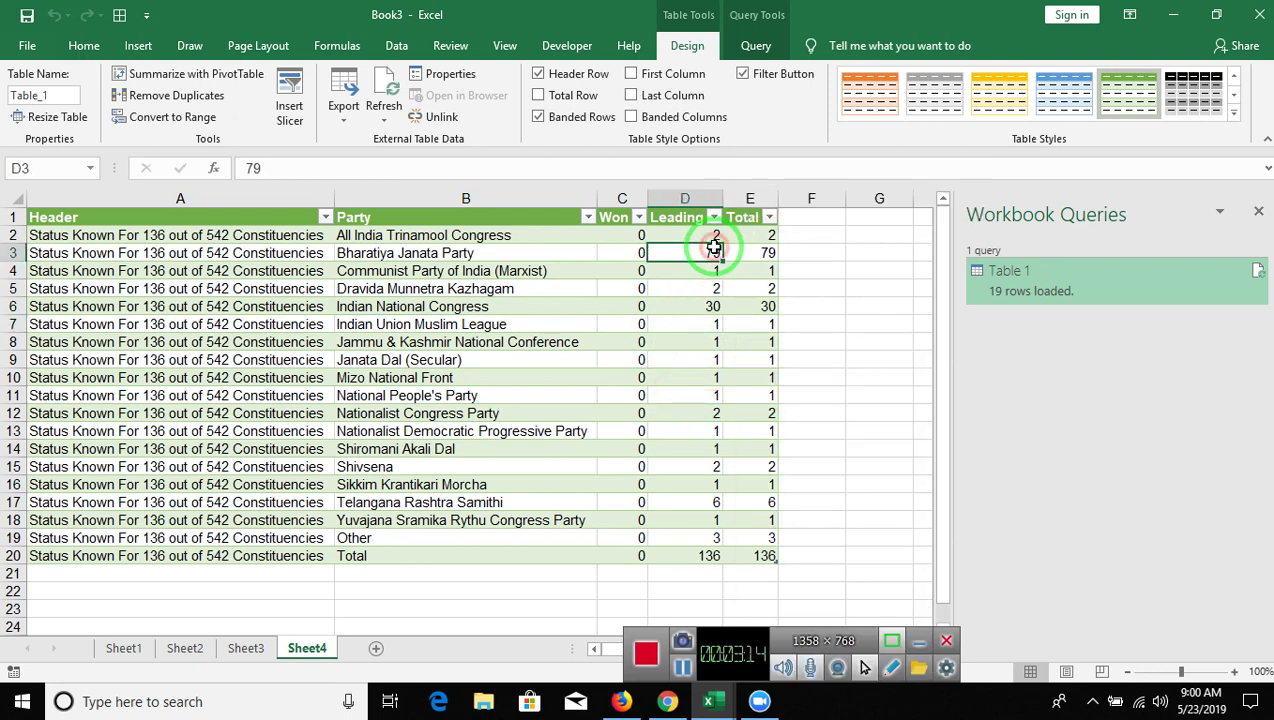
left_click(711, 305)
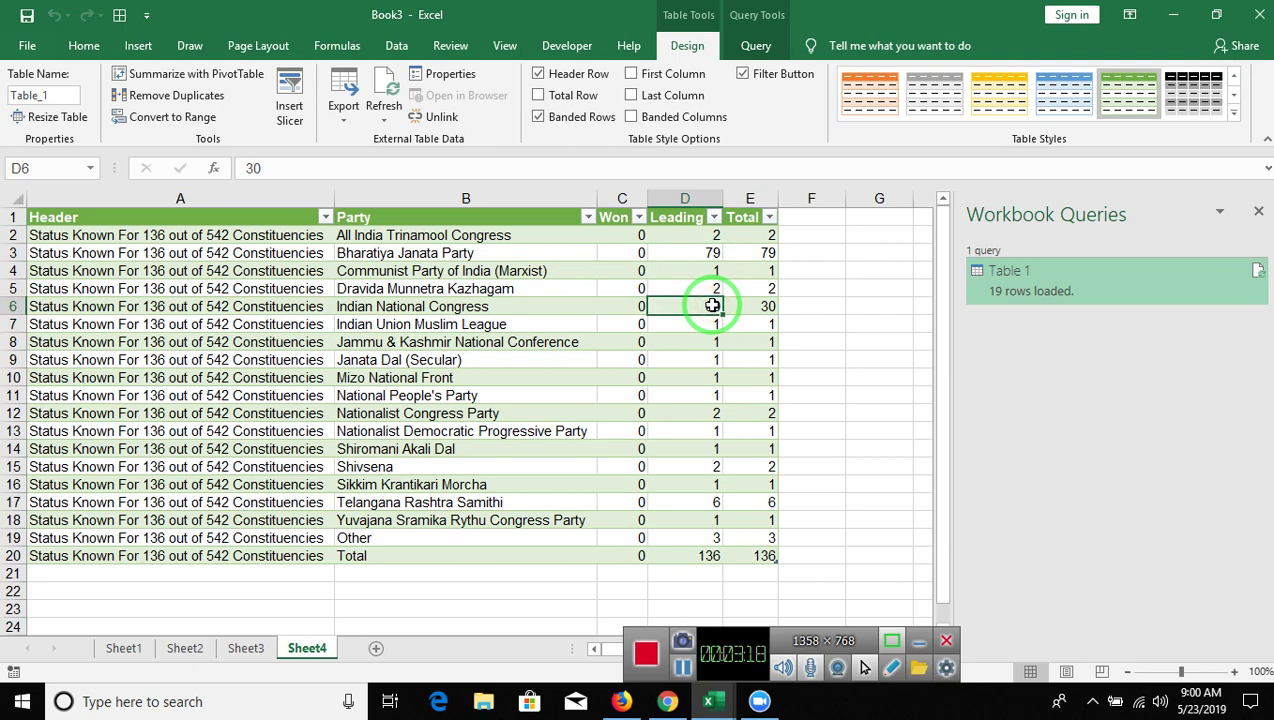
left_click(710, 233)
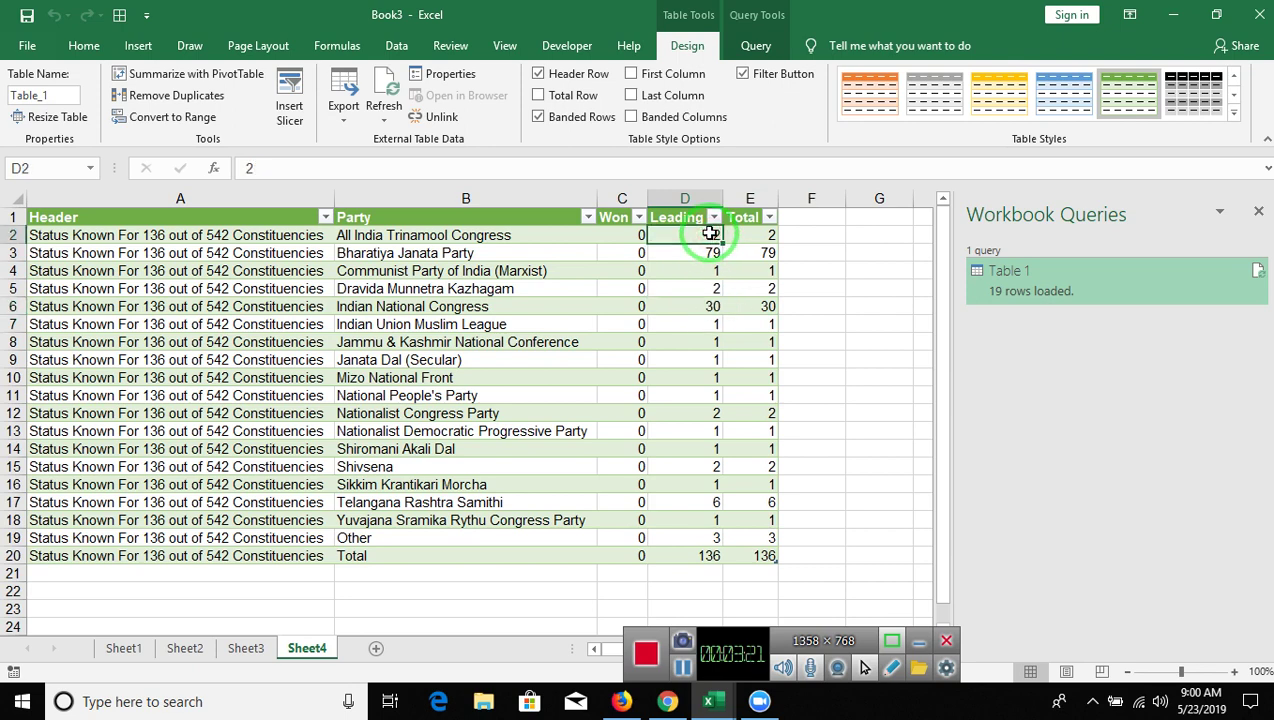
left_click(713, 271)
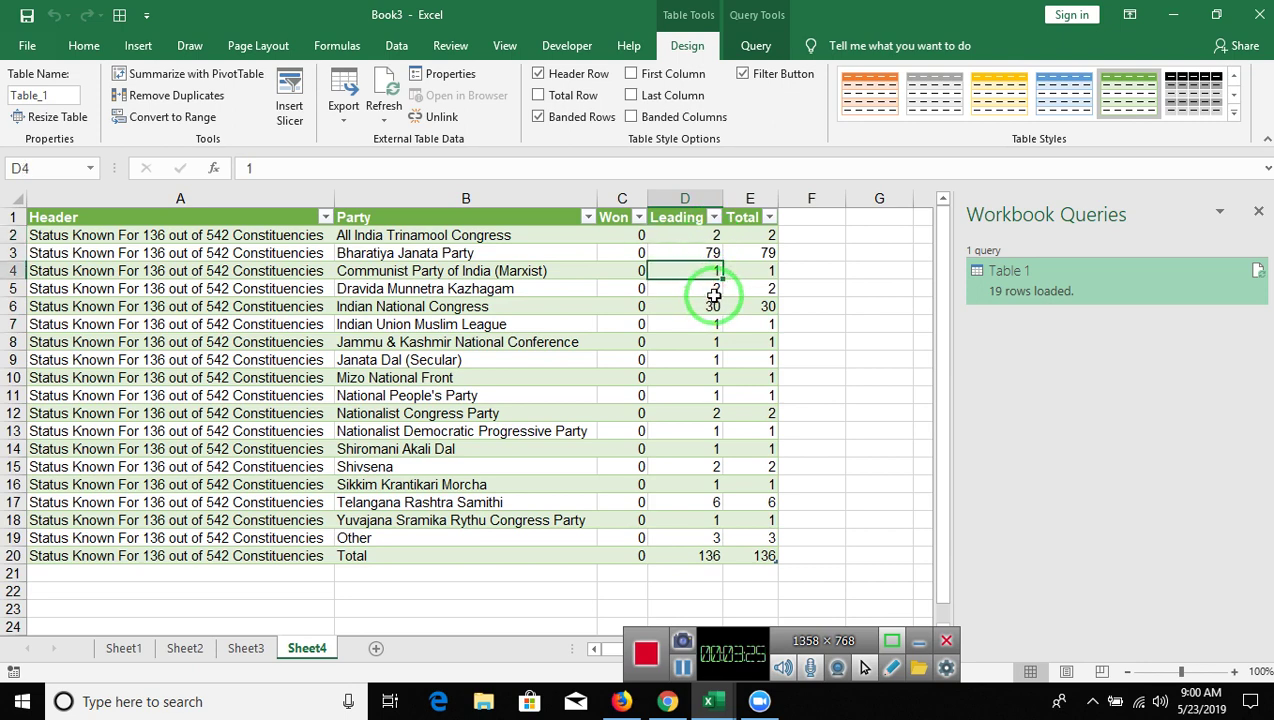
left_click(713, 290)
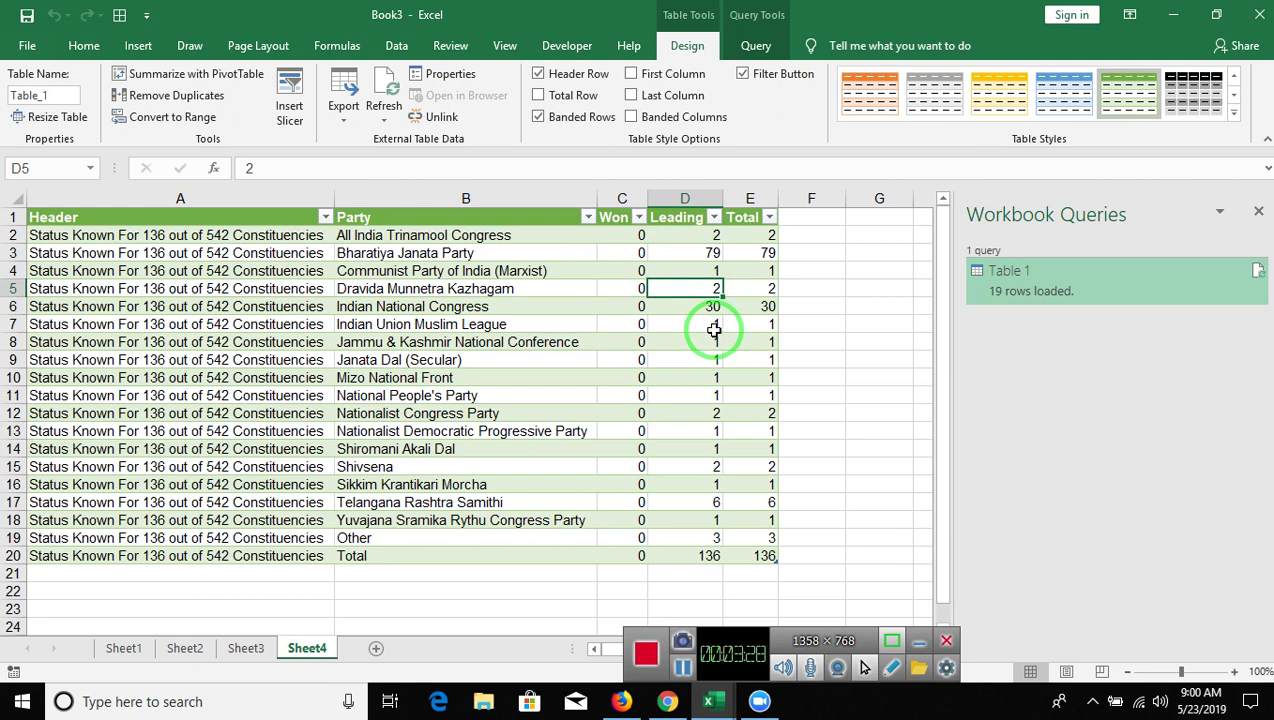
left_click(713, 330)
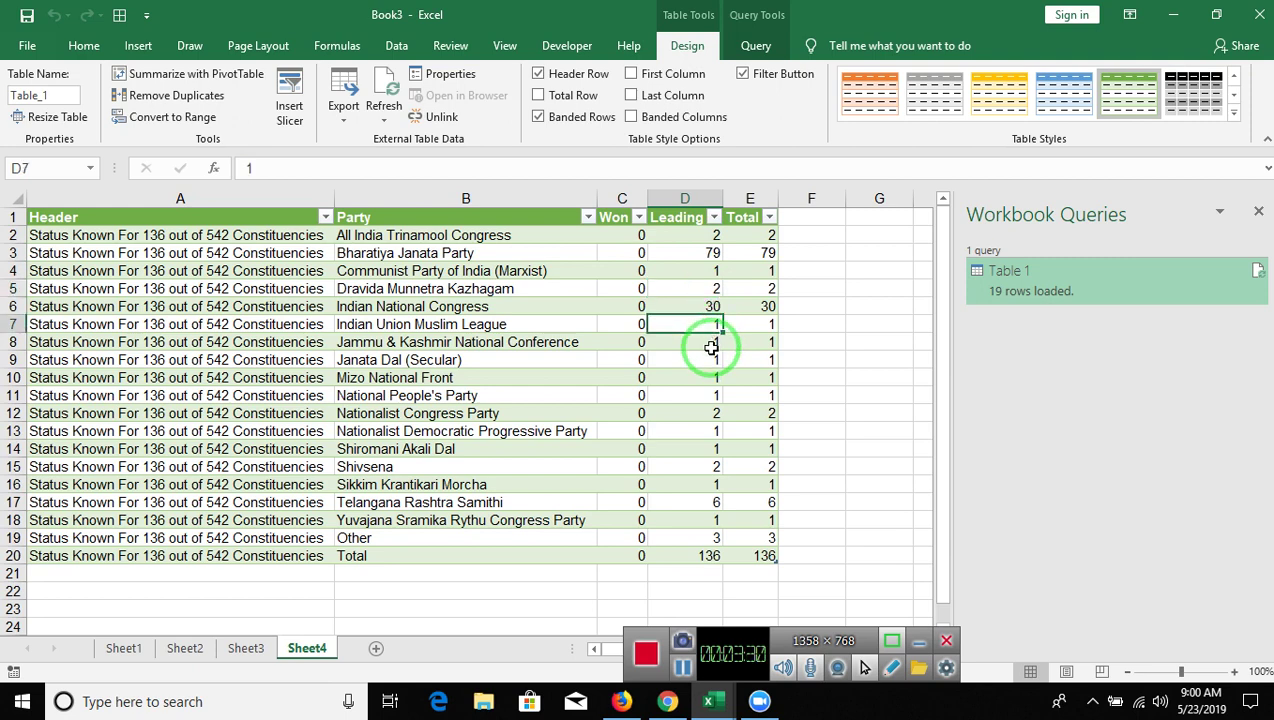
left_click(711, 347)
left_click(711, 369)
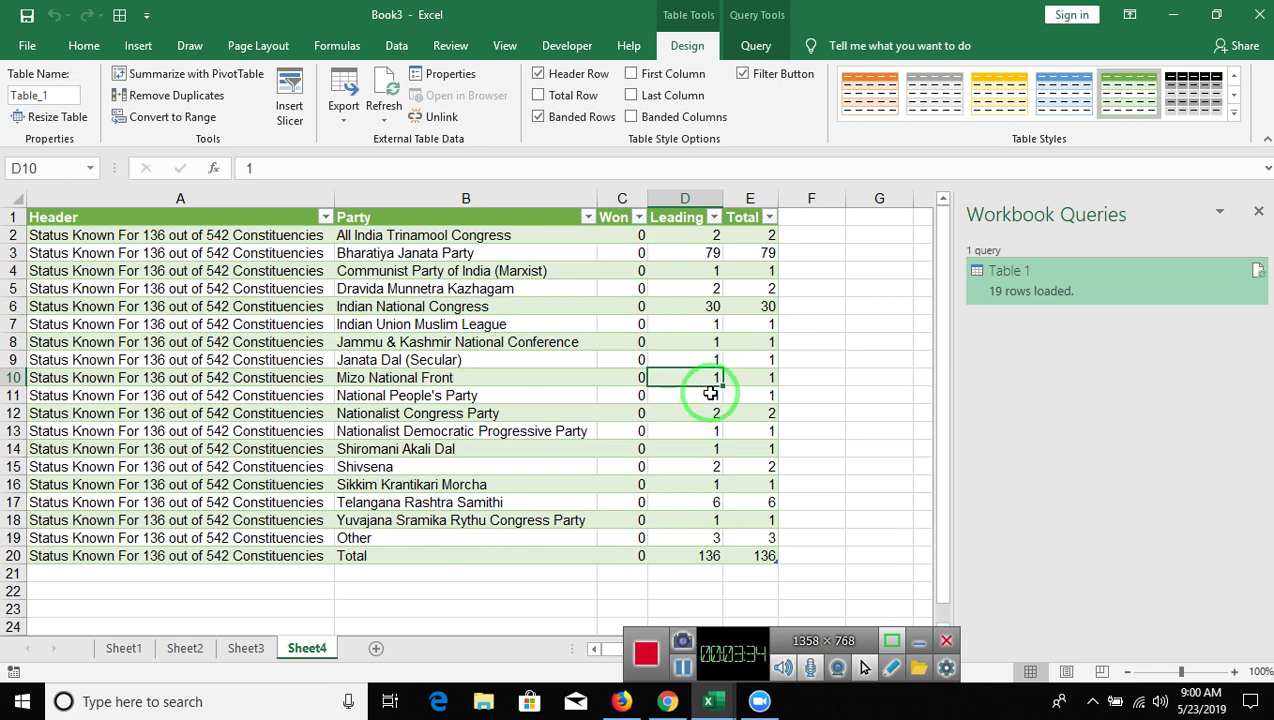
Step: Check the remaining parties' Leading counts through Others, then minimise Excel to the desktop
left_click(711, 394)
left_click(711, 415)
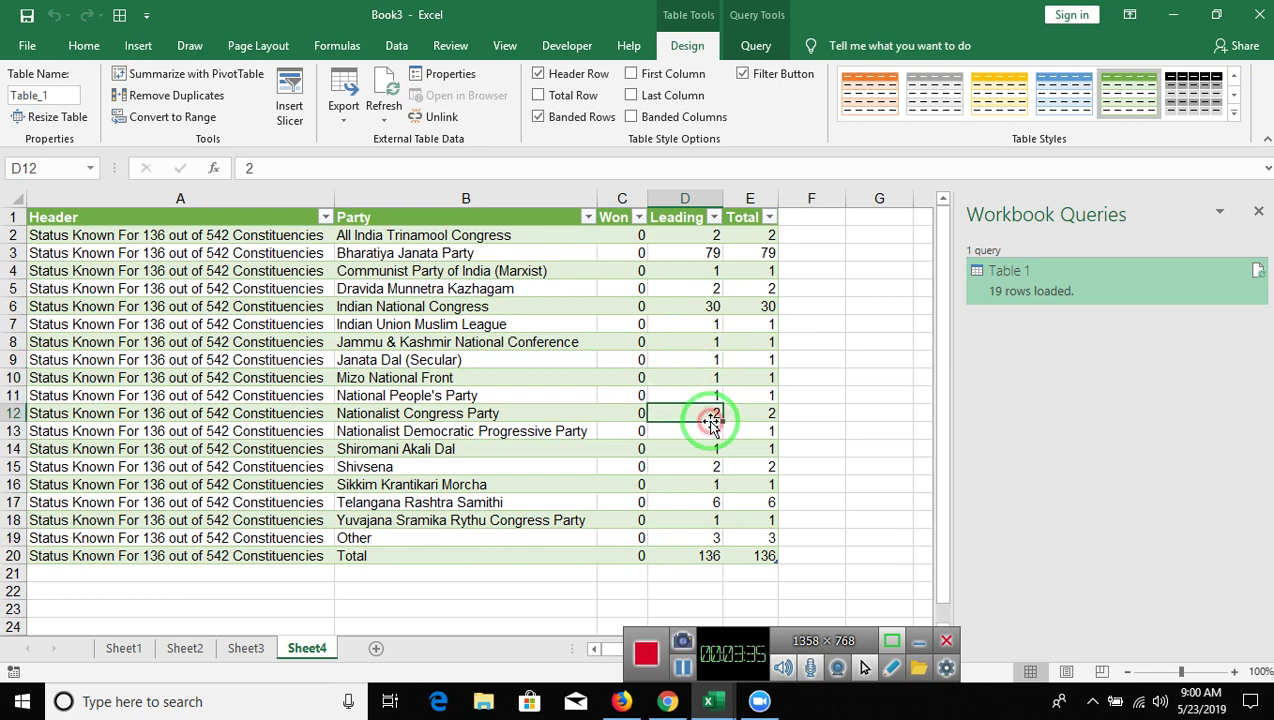
left_click(709, 432)
left_click(711, 447)
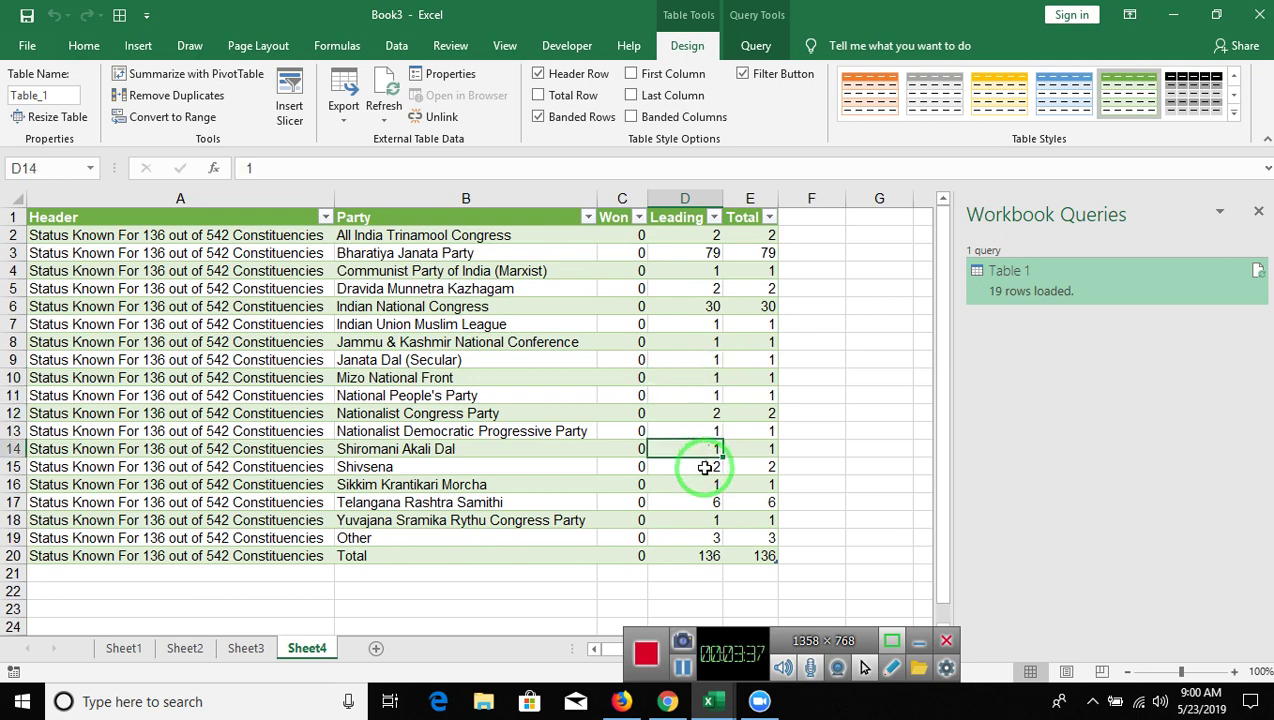
left_click(703, 483)
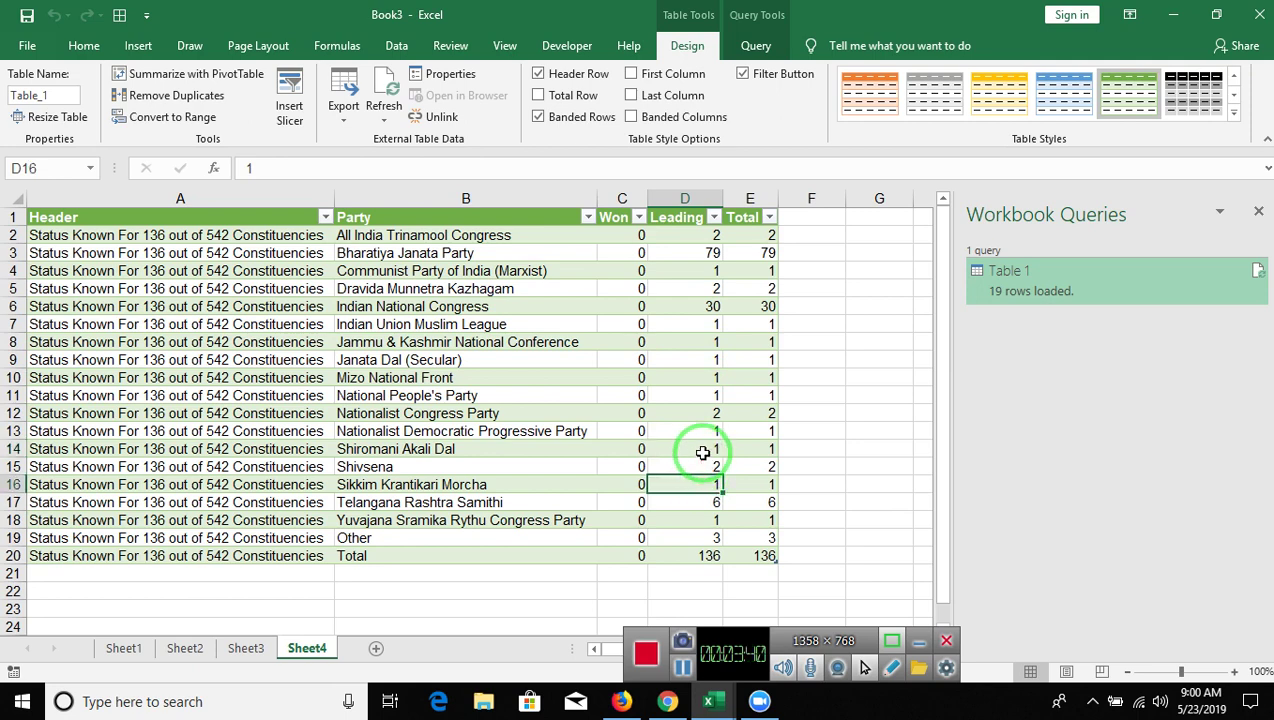
left_click(704, 452)
left_click(704, 466)
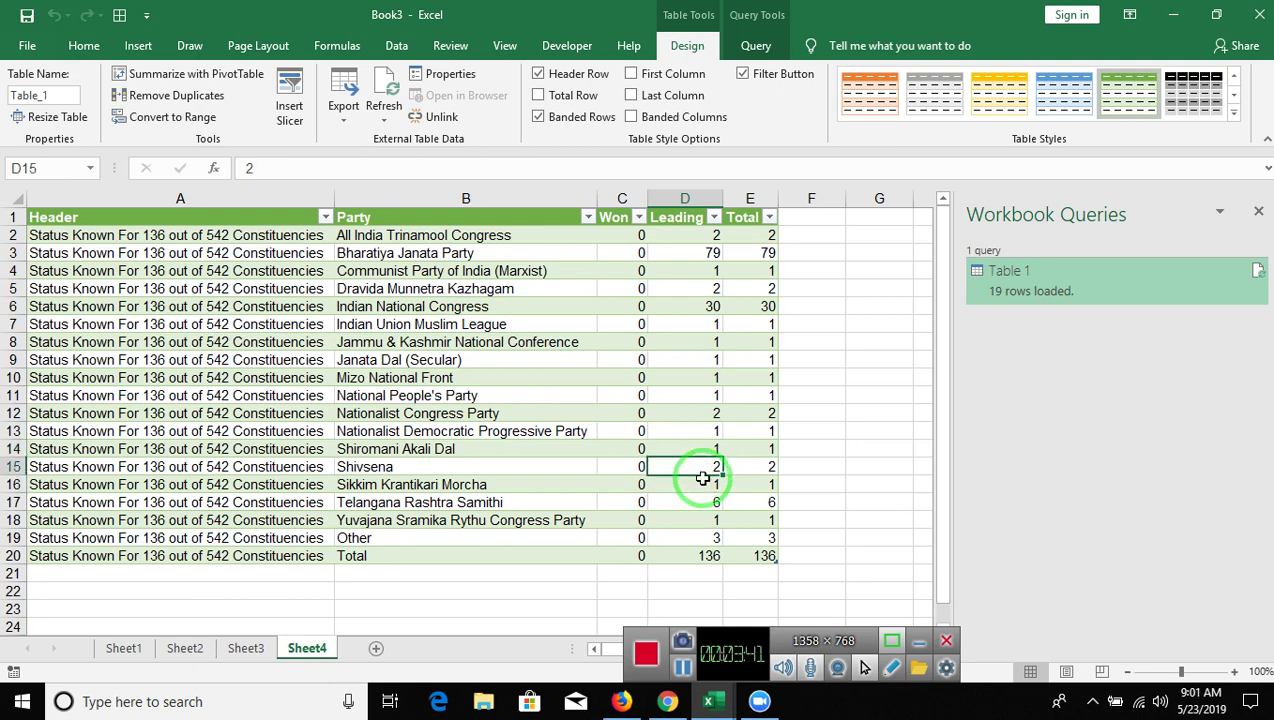
left_click(703, 485)
left_click(702, 503)
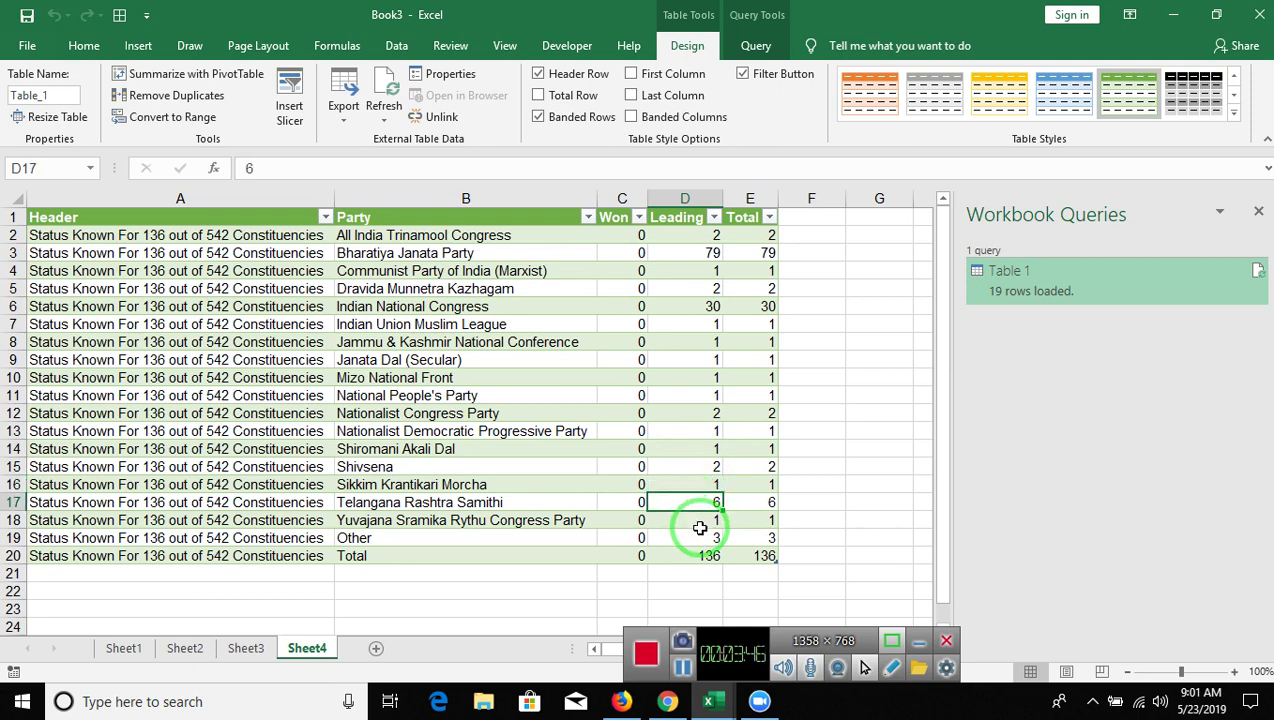
left_click(703, 536)
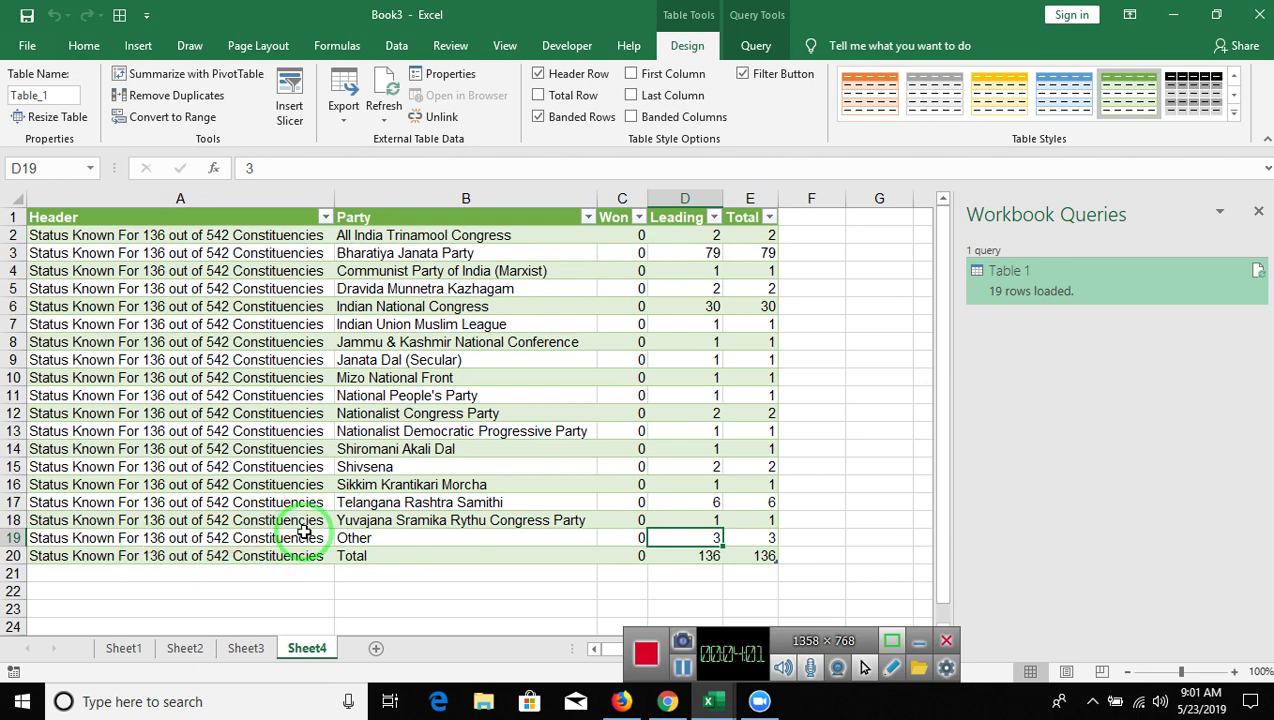
key("super+d")
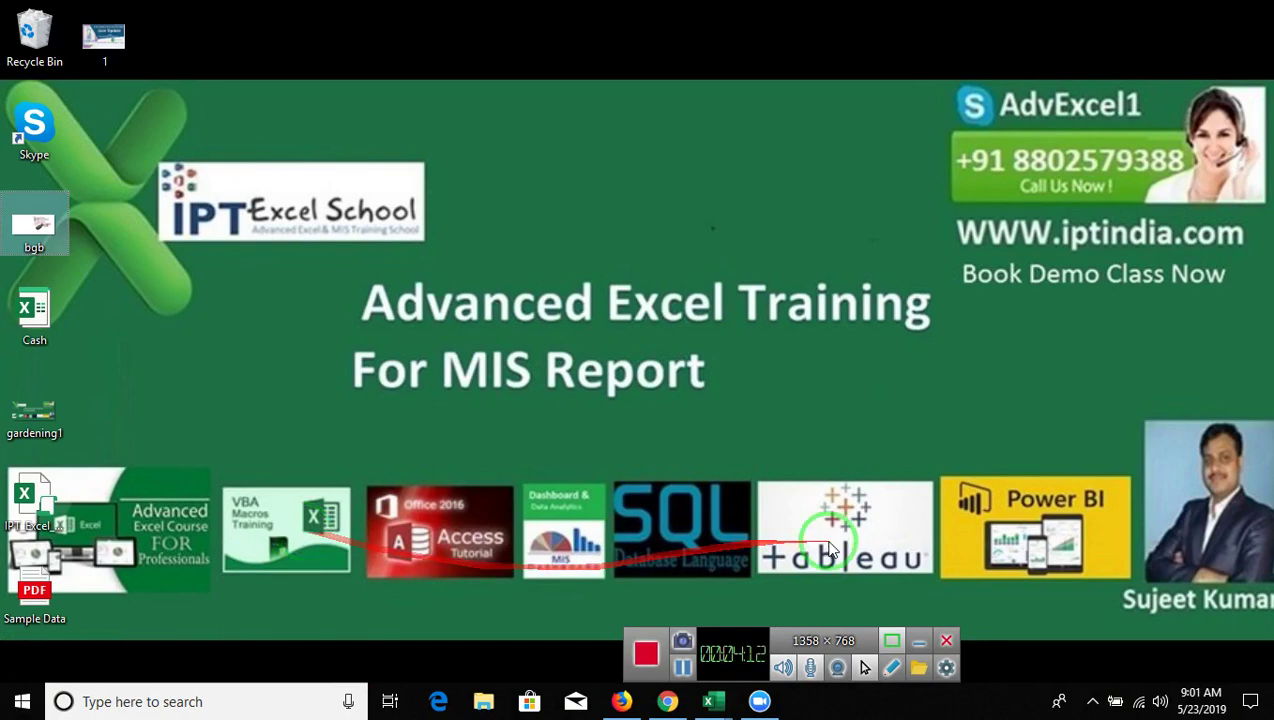
left_click(1017, 281)
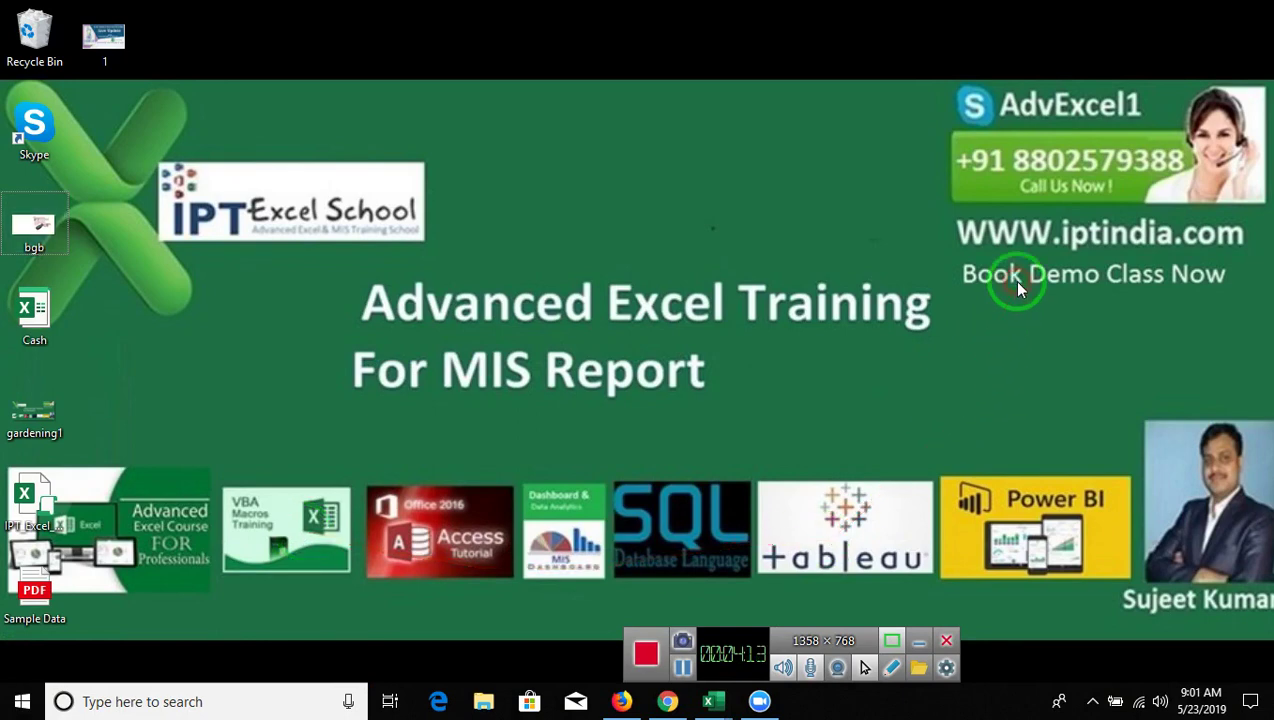